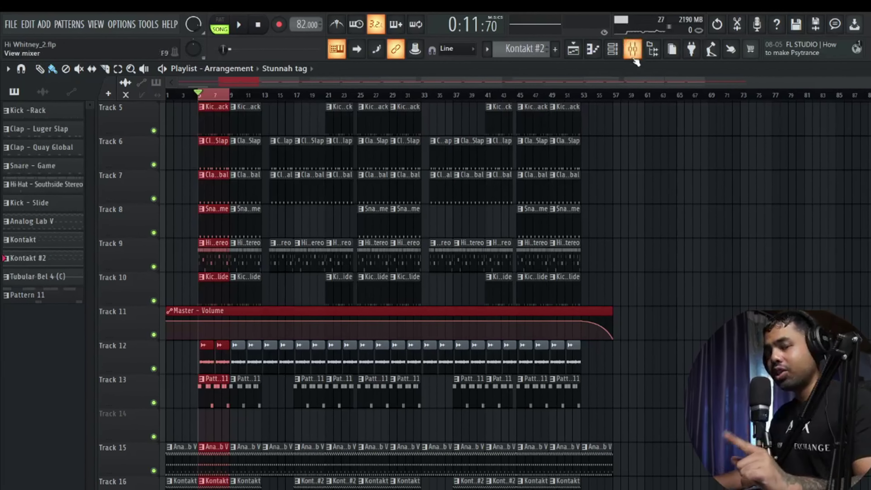
Open the Fruity soft clipper on the Master mixer track and place its window in the middle of the mixer
click(660, 45)
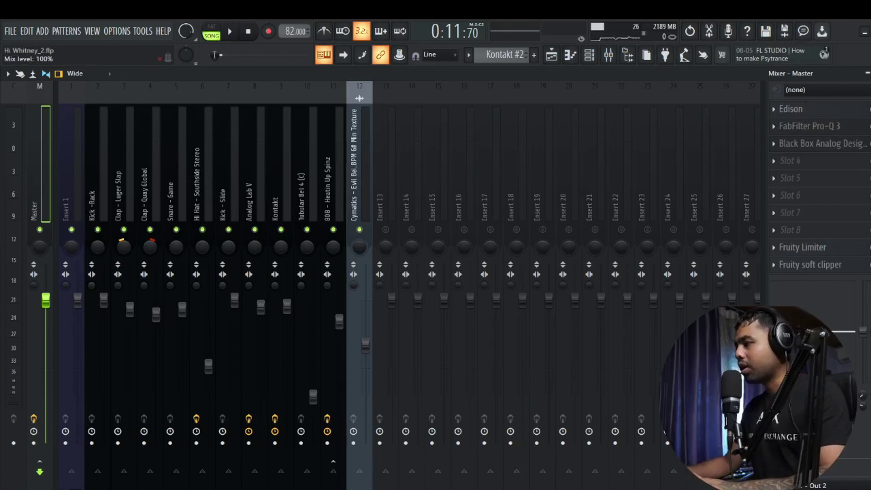
click(810, 265)
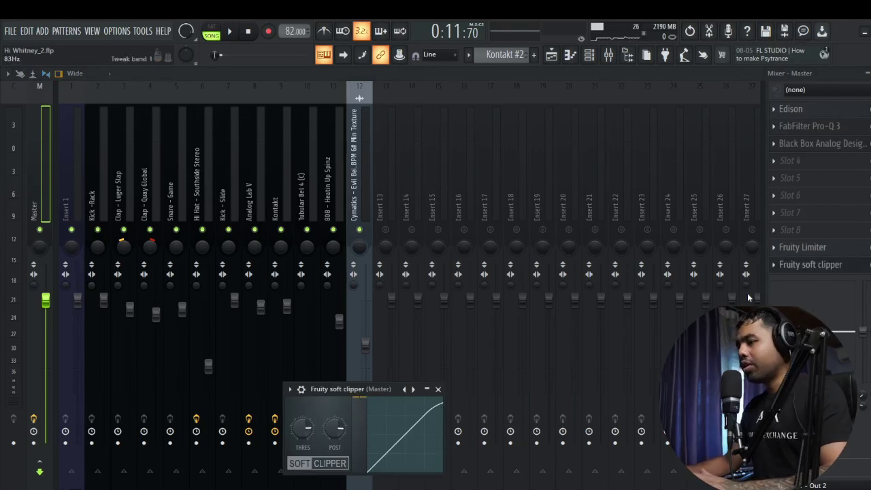
drag(375, 388, 402, 235)
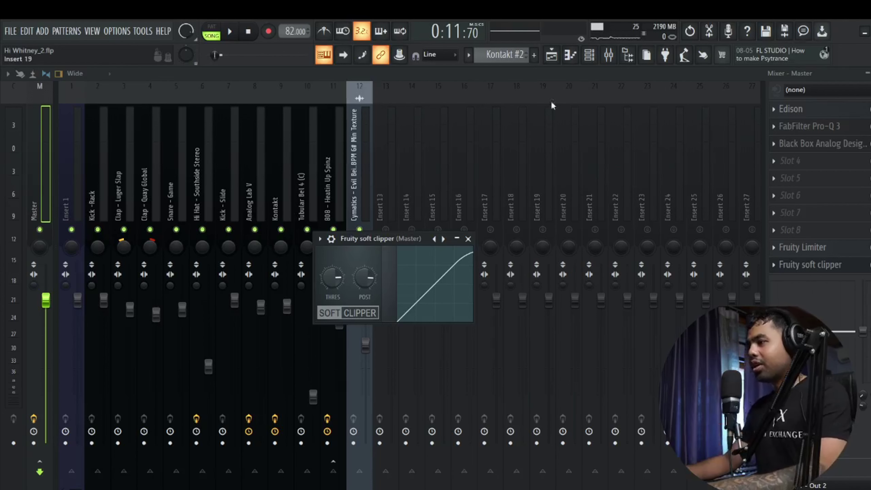
Open the Kick -Rack channel's sample settings and show the Boost and EQ page of its precomputed effects
click(589, 55)
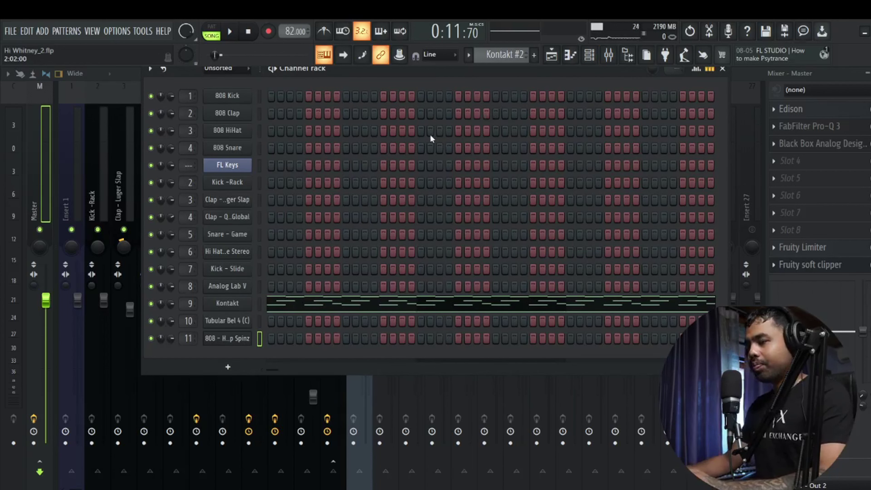
click(240, 184)
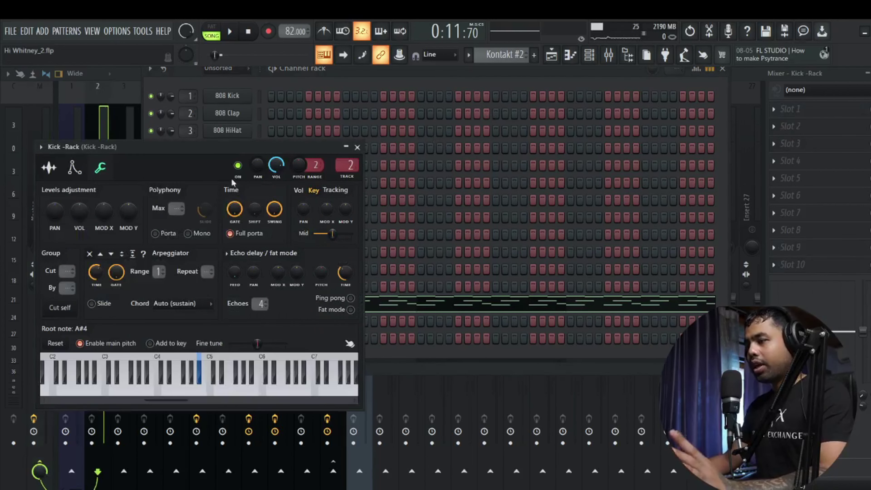
drag(187, 151, 417, 144)
click(275, 157)
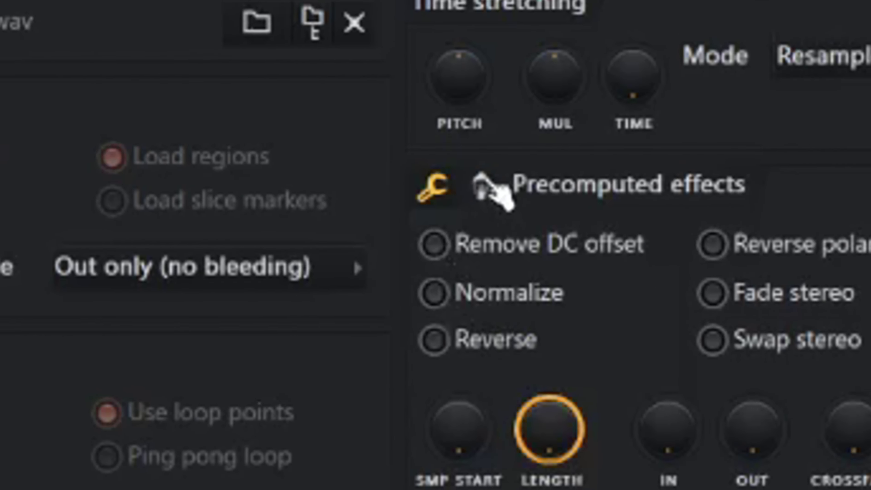
click(458, 182)
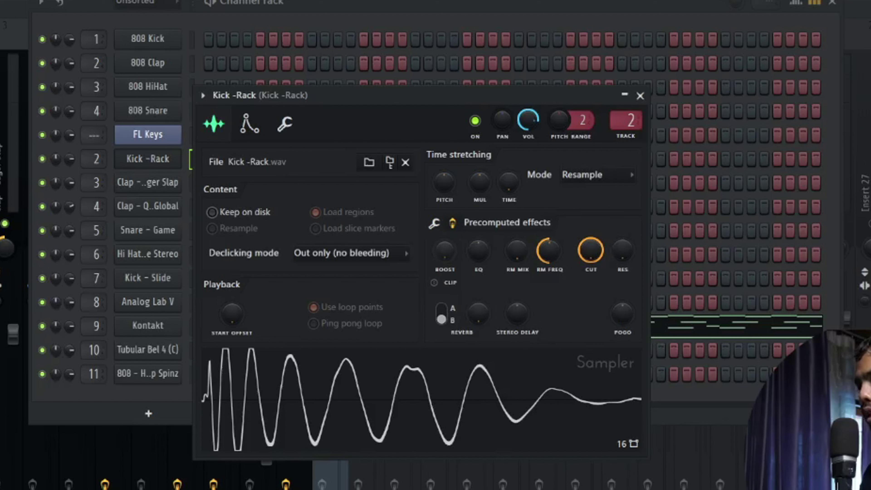
Raise the kick's Boost slightly and set its EQ to 50%, auditioning the Kick -Rack sample repeatedly
drag(445, 252, 445, 243)
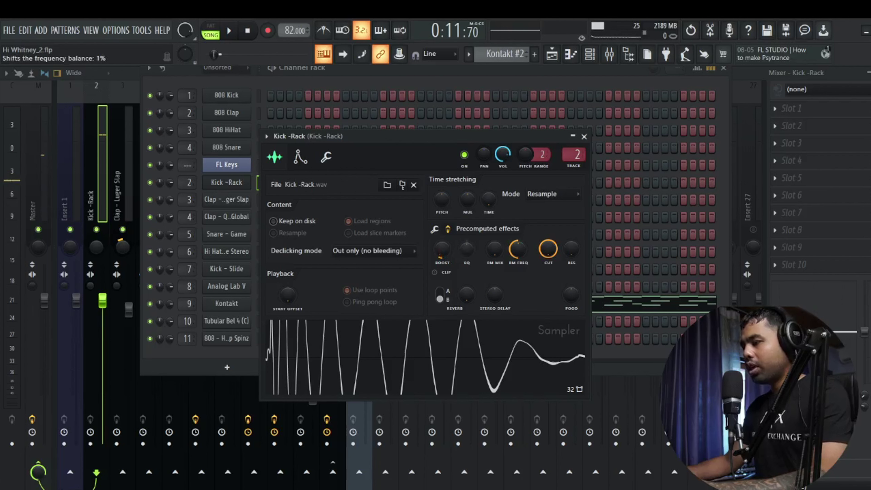
drag(467, 249, 467, 228)
click(437, 347)
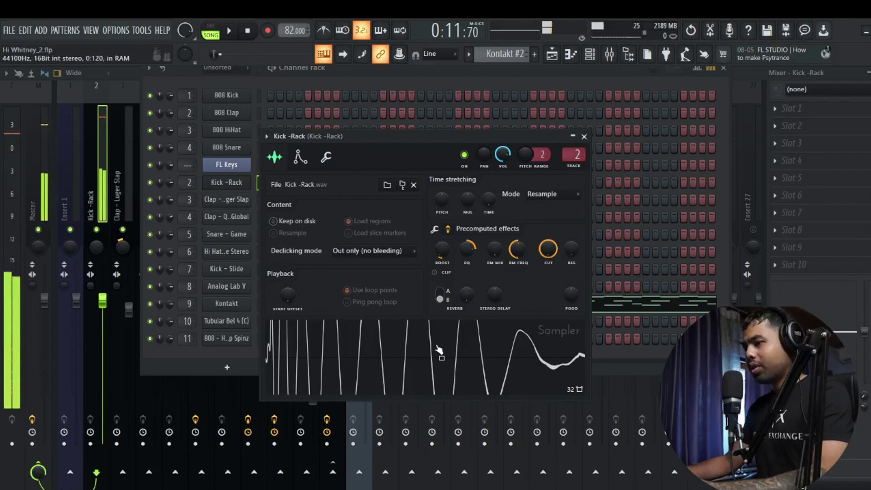
click(437, 347)
click(436, 347)
click(437, 347)
click(438, 350)
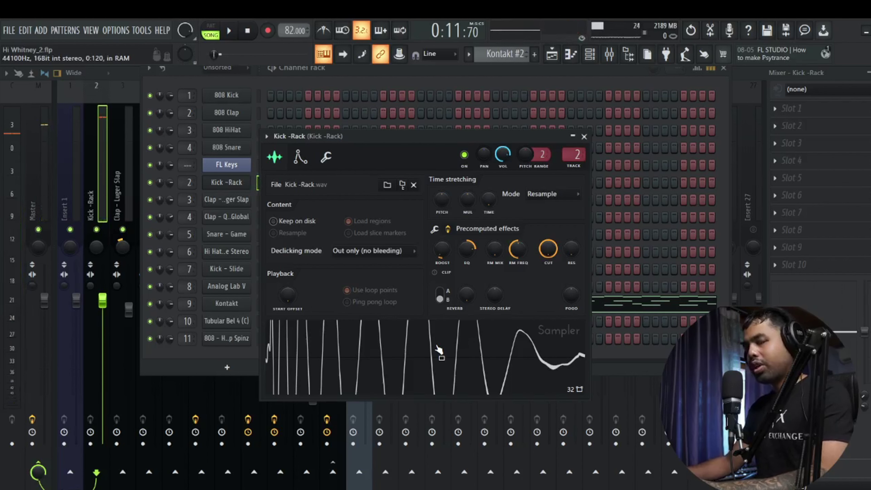
click(439, 349)
click(439, 349)
click(439, 350)
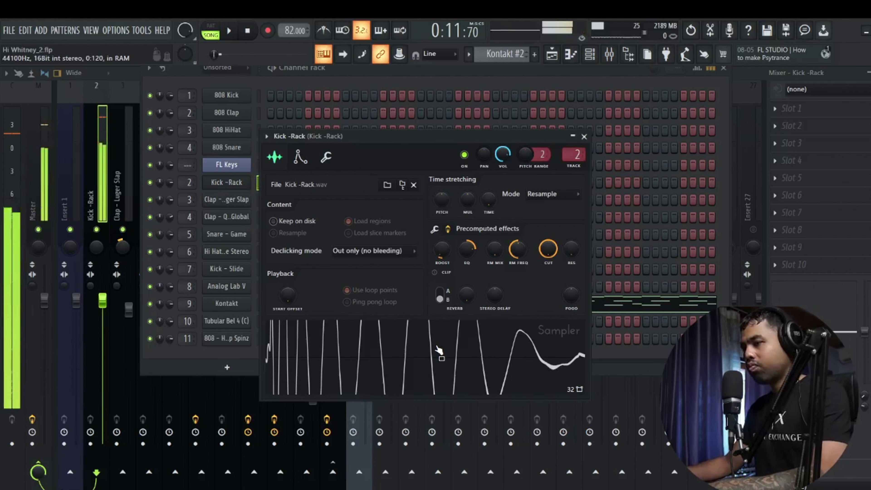
click(439, 349)
click(439, 350)
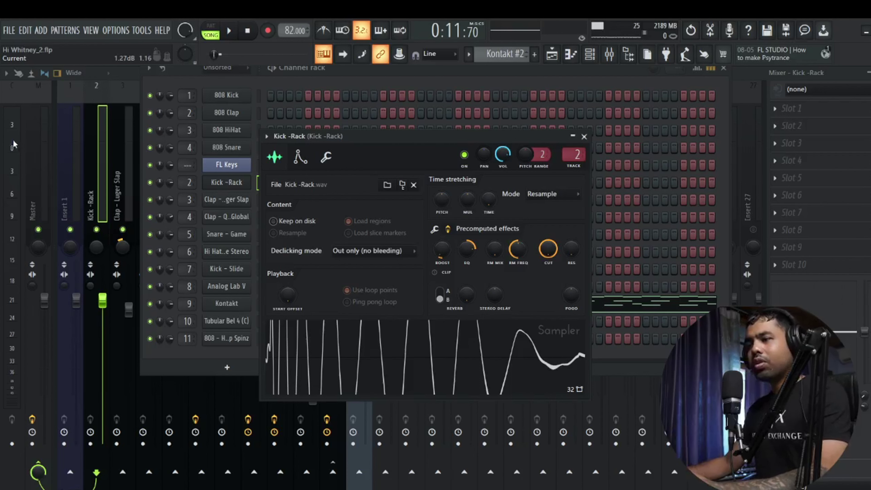
click(410, 366)
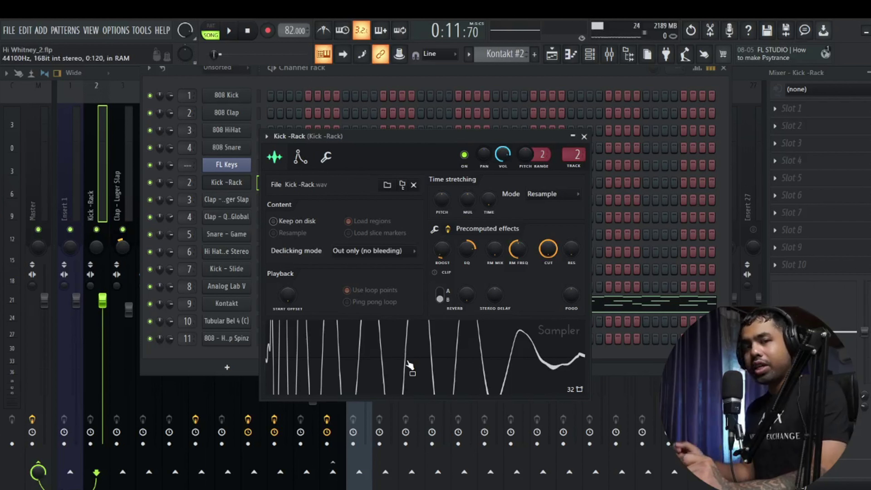
click(408, 362)
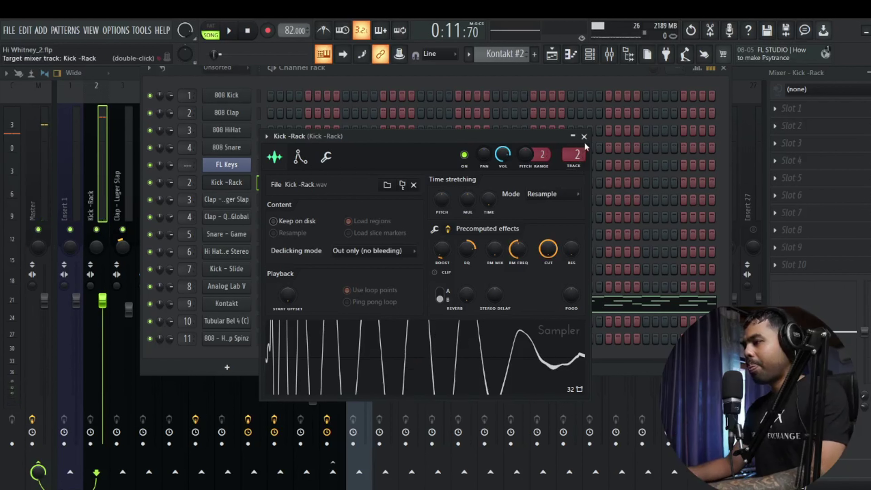
click(439, 365)
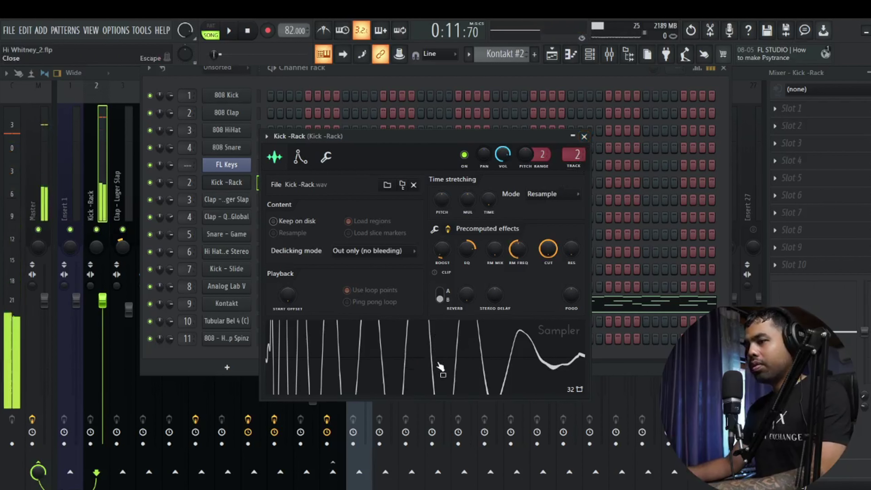
click(439, 365)
Reopen the Kick -Rack sampler from the Channel rack and play the song with the boosted kick
click(552, 55)
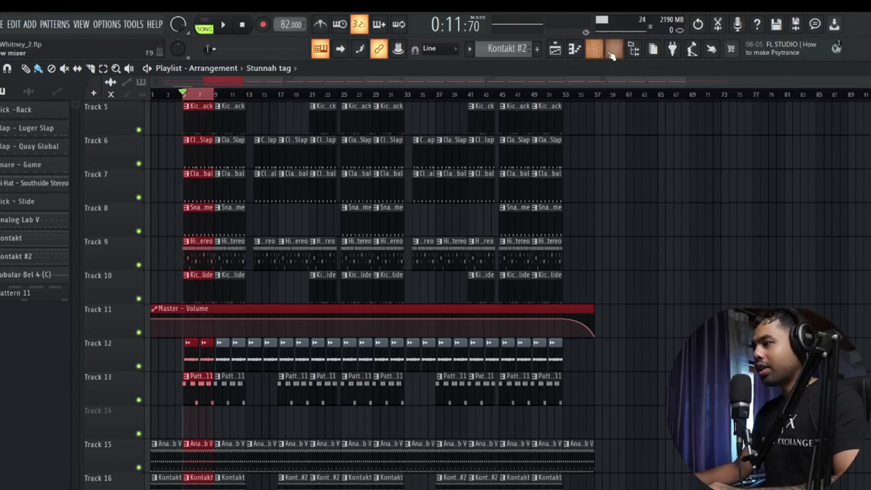
click(618, 46)
click(591, 54)
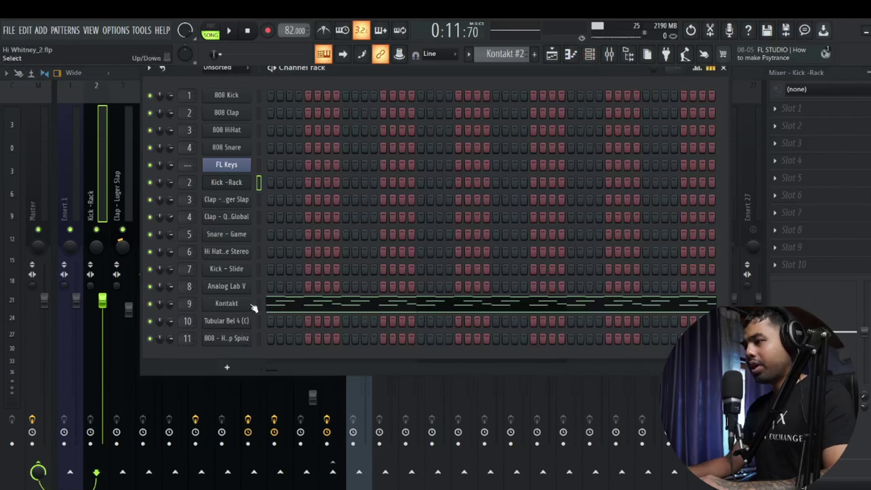
click(229, 188)
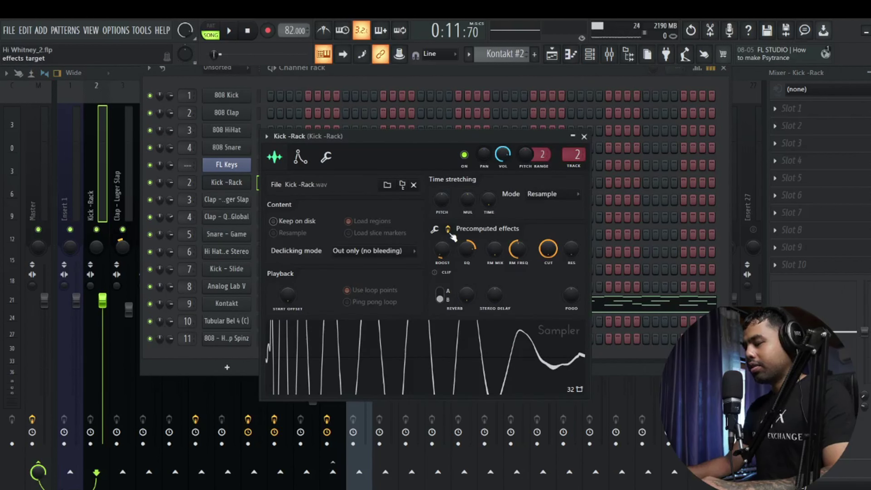
key(space)
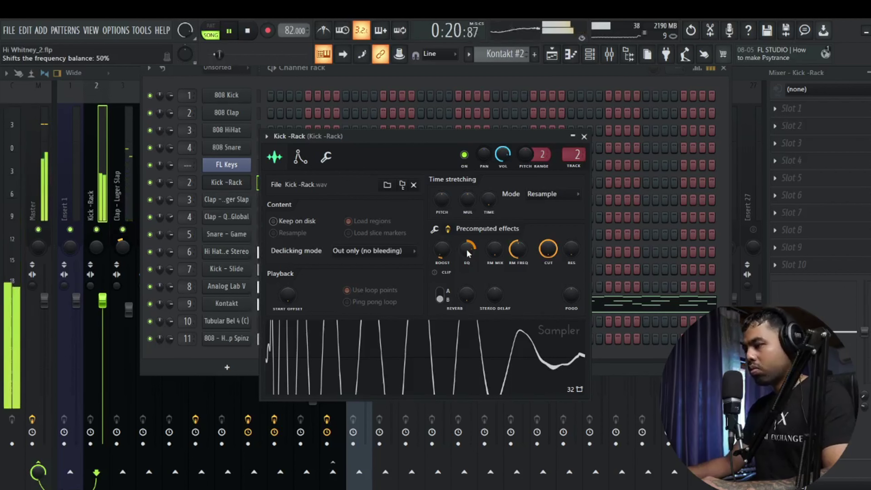
key(space)
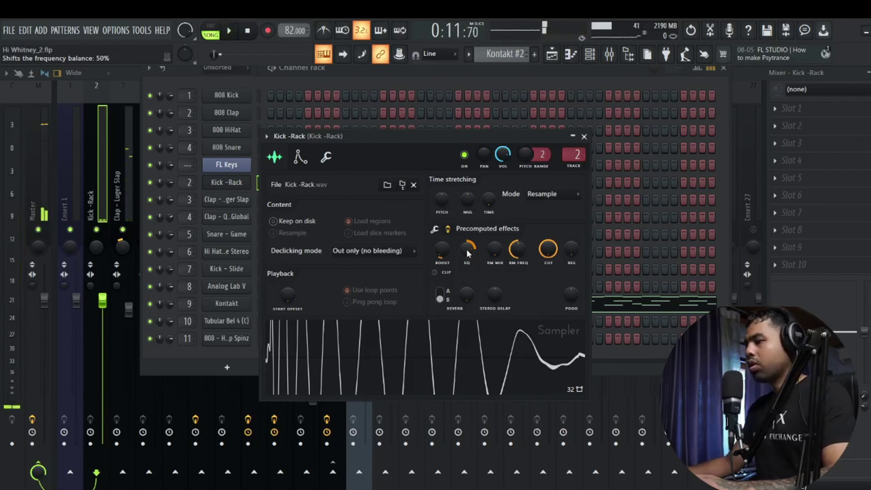
Reset the kick's Boost and EQ to zero and play the song for comparison
drag(467, 250, 467, 269)
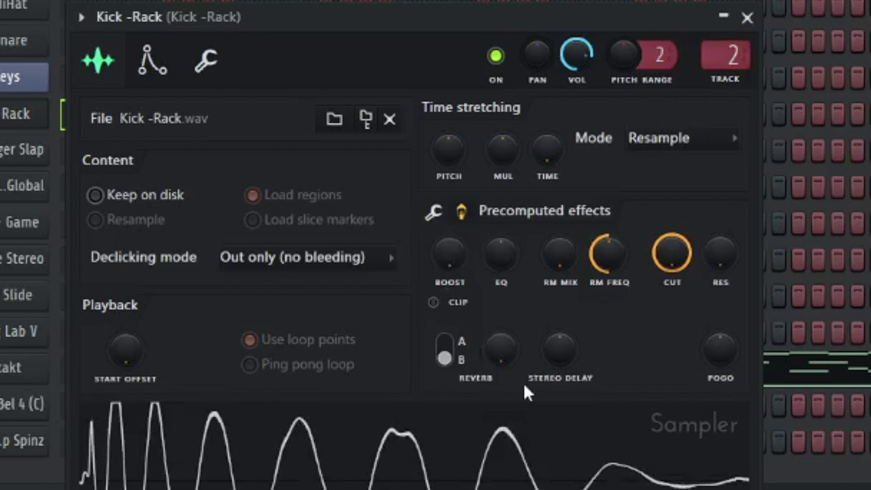
key(space)
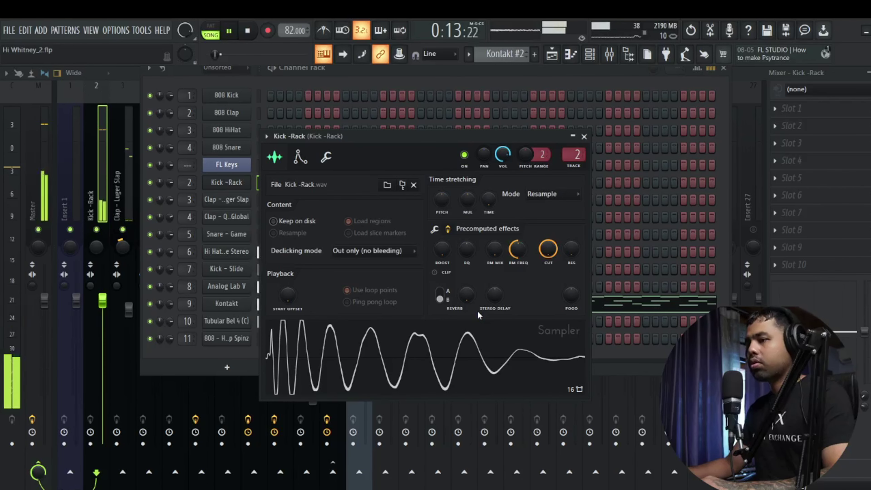
key(space)
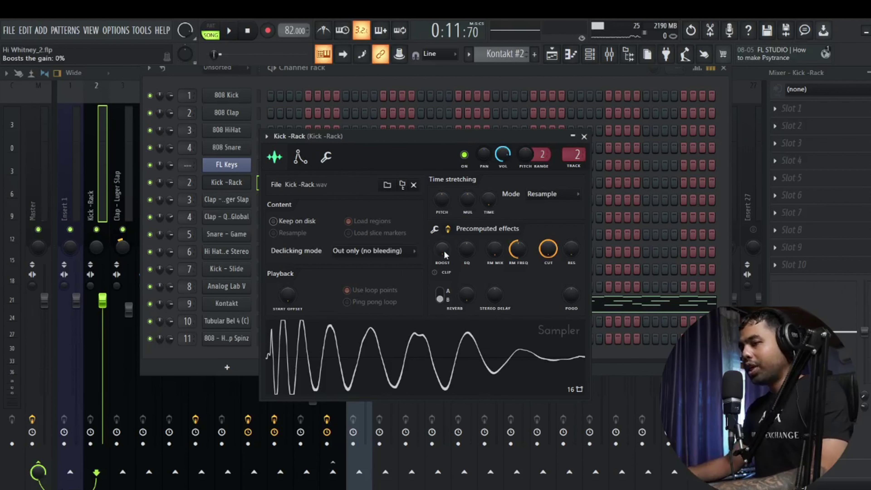
Raise the Boost and EQ of the Kick -Rack sample again
key(space)
drag(443, 251, 443, 241)
drag(467, 250, 469, 239)
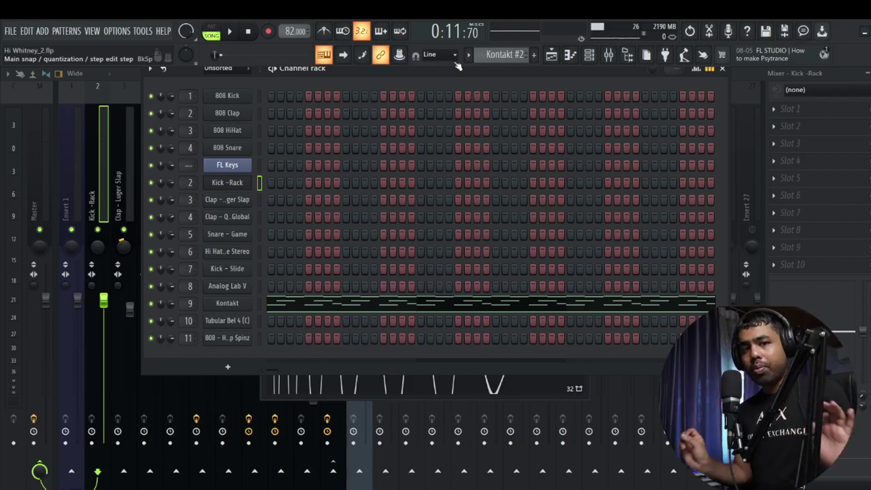
Open the 808 - Heatin Up Spinz sampler and raise the Boost slightly in its precomputed effects
click(243, 337)
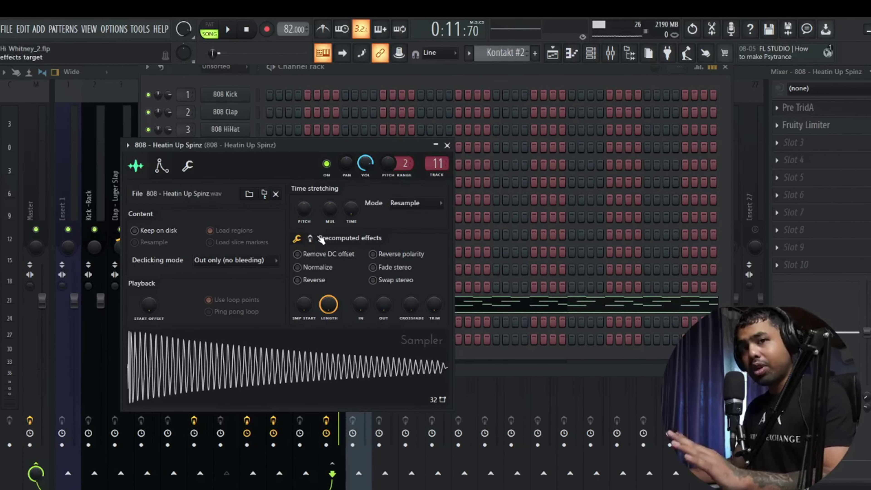
click(310, 239)
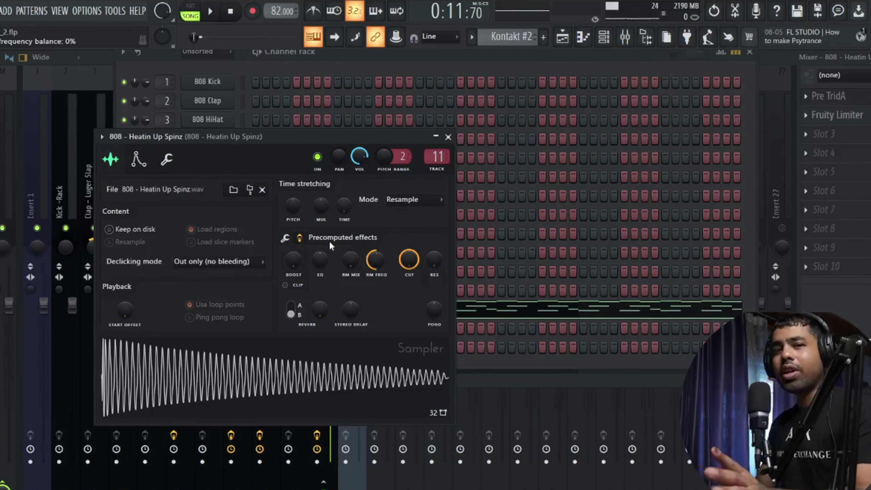
click(281, 238)
click(296, 239)
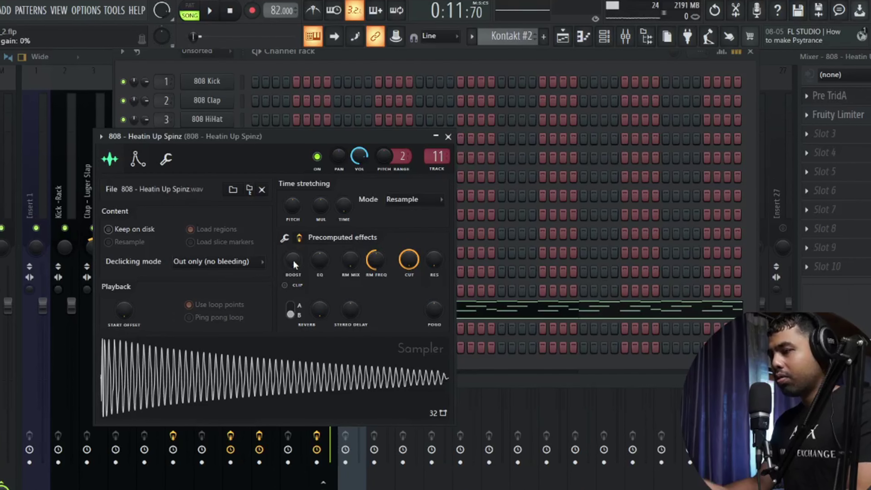
mouse_move(293, 259)
mouse_down()
mouse_move(293, 250)
mouse_move(299, 259)
mouse_up()
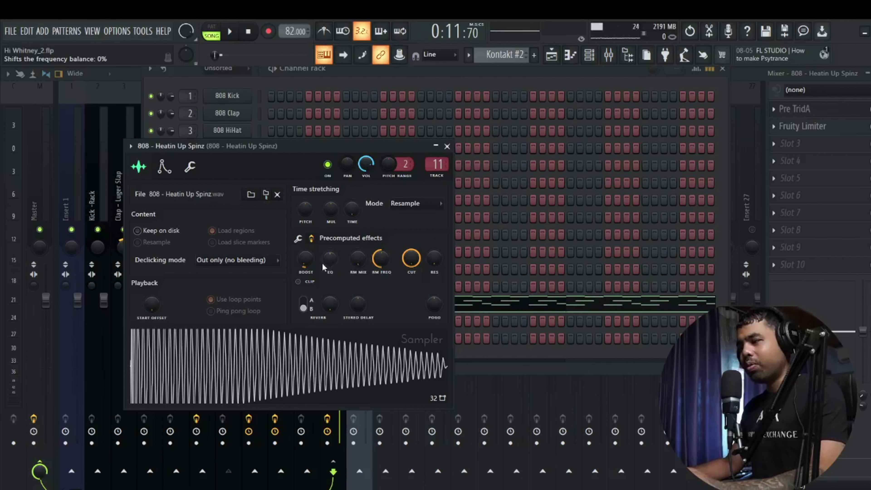
Try a quick fade out on the 808 sample and return it to zero
click(297, 238)
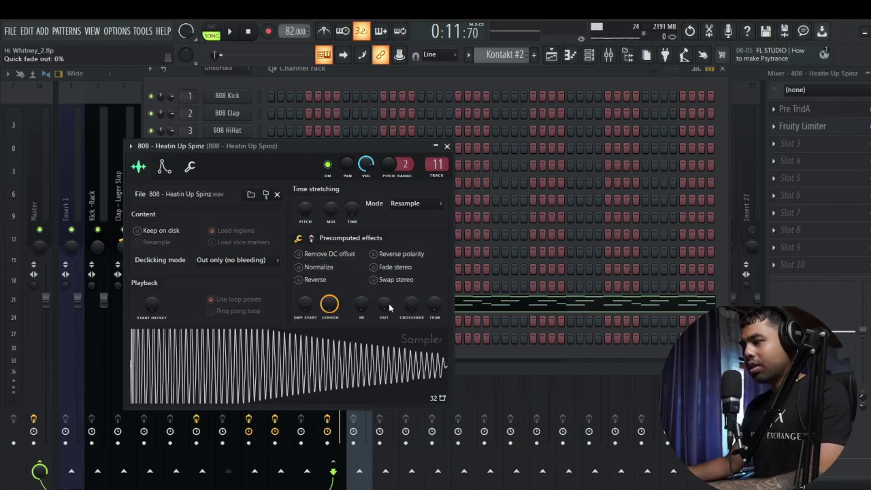
drag(389, 305, 409, 277)
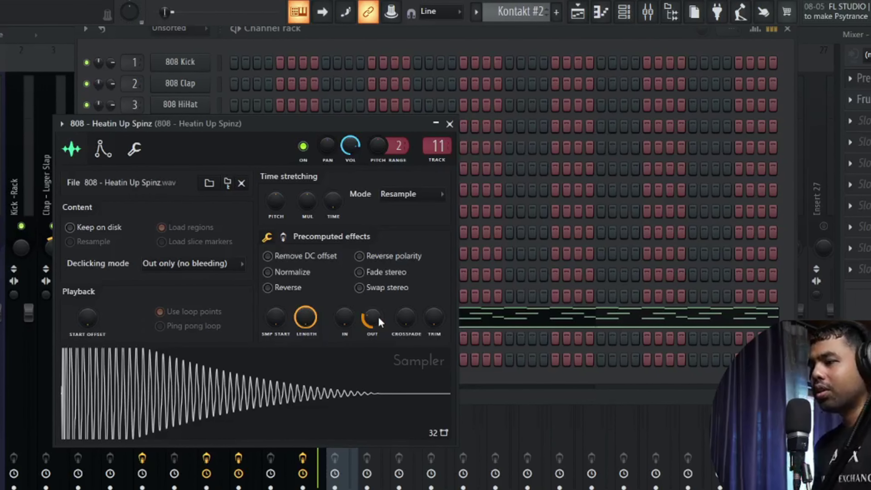
drag(378, 317, 378, 336)
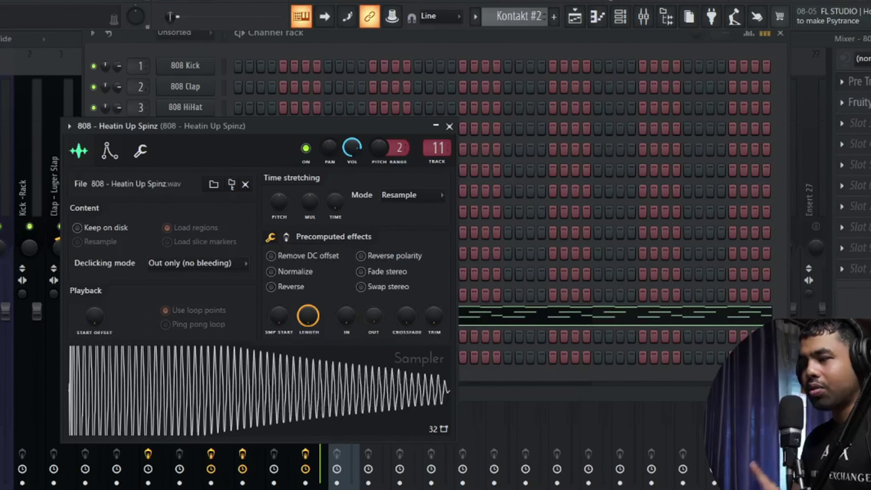
Show the 808 channel's volume envelope and reset its Delay time
click(109, 152)
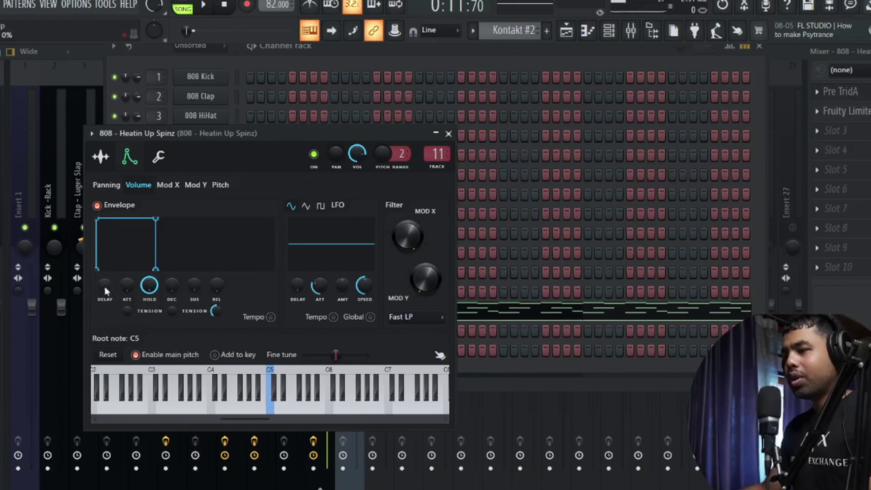
right_click(107, 288)
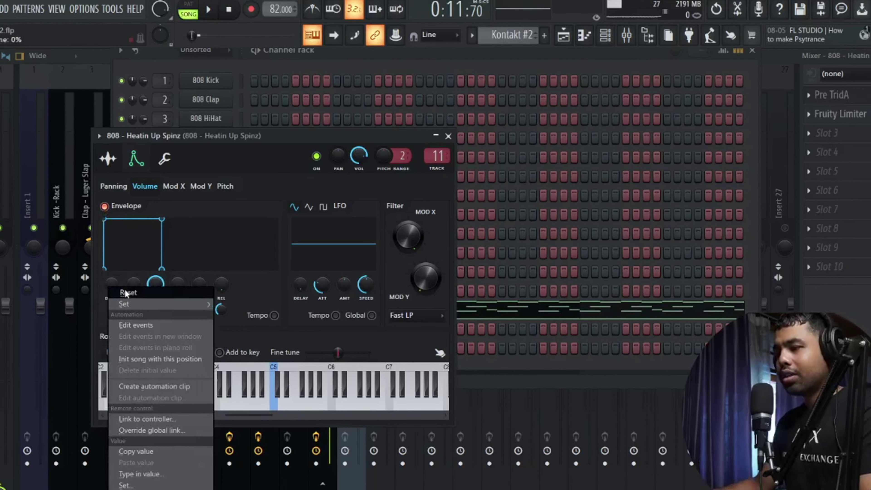
click(125, 292)
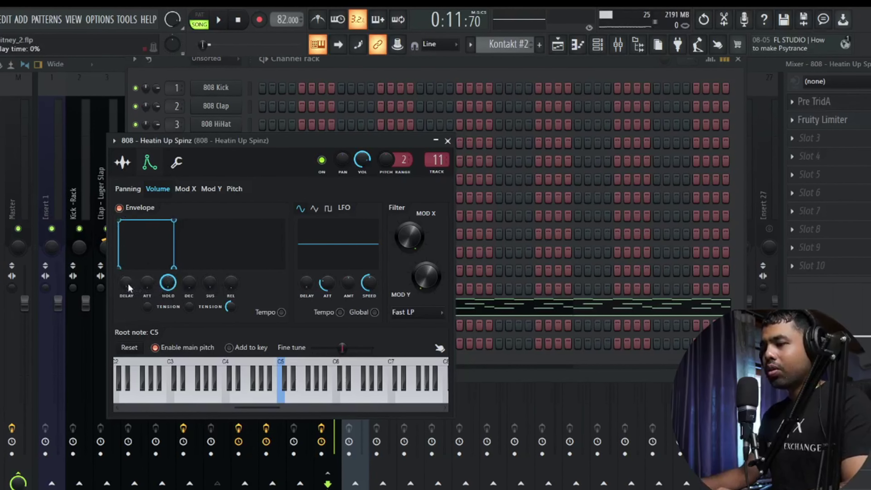
drag(128, 284, 153, 282)
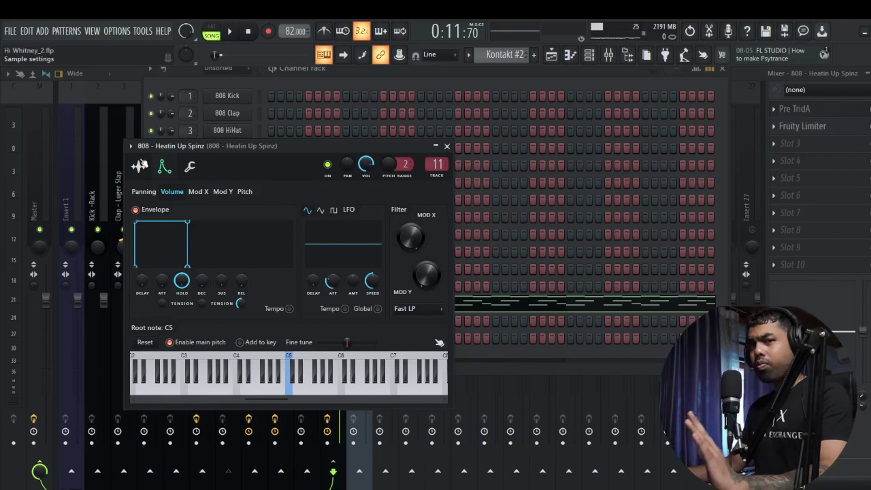
Reset the 808 sample's Boost in its precomputed effects and show the channel's miscellaneous settings
click(146, 168)
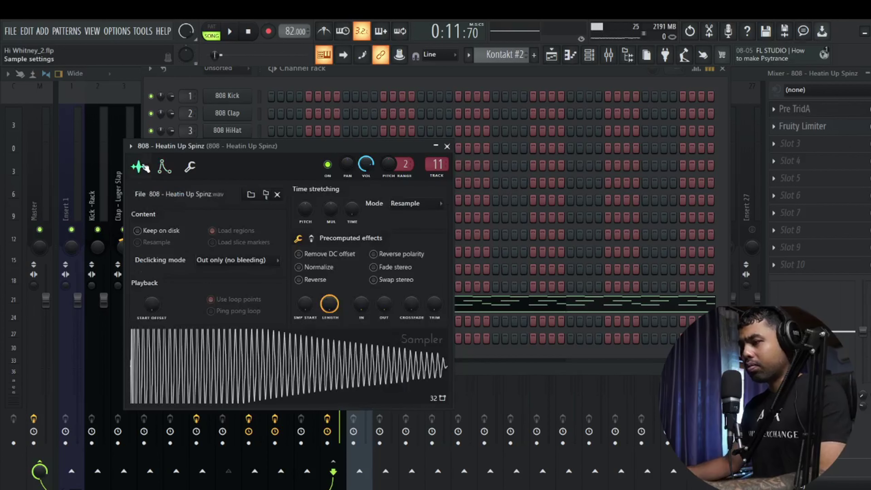
click(313, 239)
right_click(305, 257)
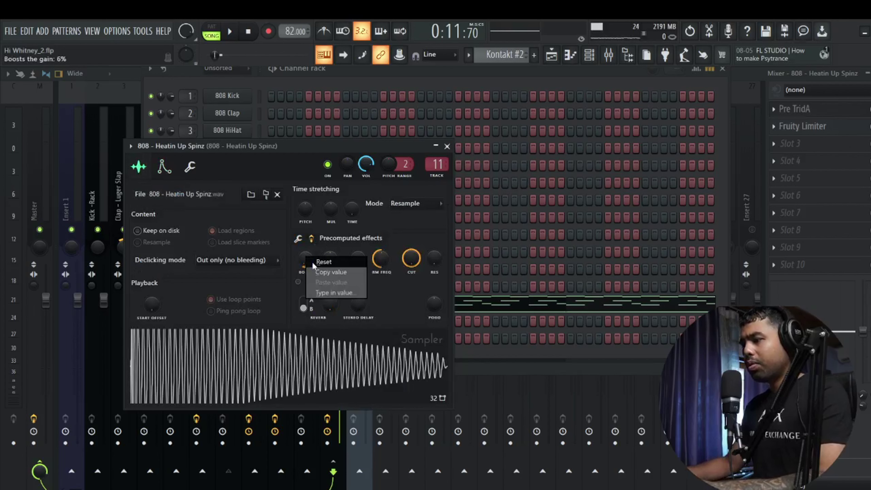
click(313, 262)
click(194, 173)
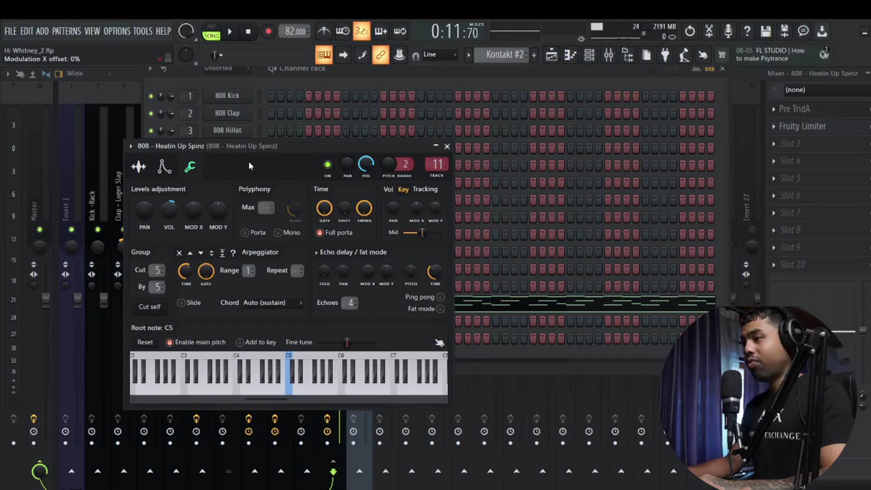
Play the song and watch the 808 and kick levels in the mixer, then show the channel rack
key(F5)
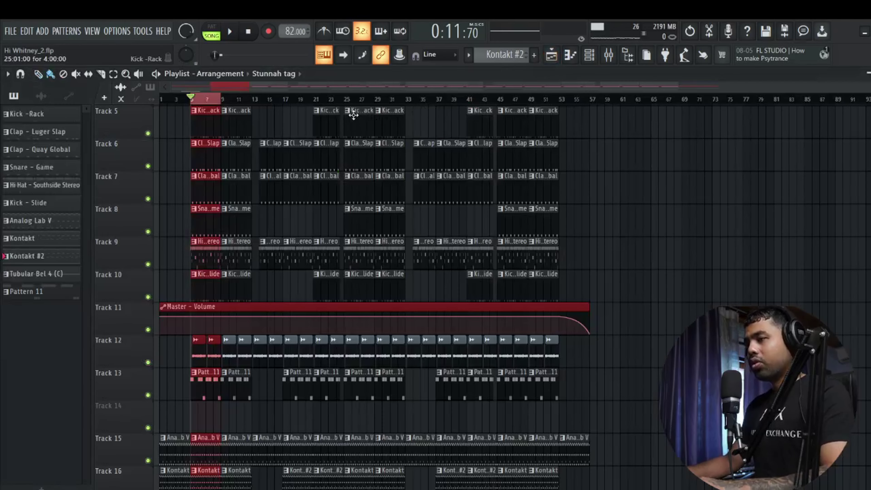
click(609, 55)
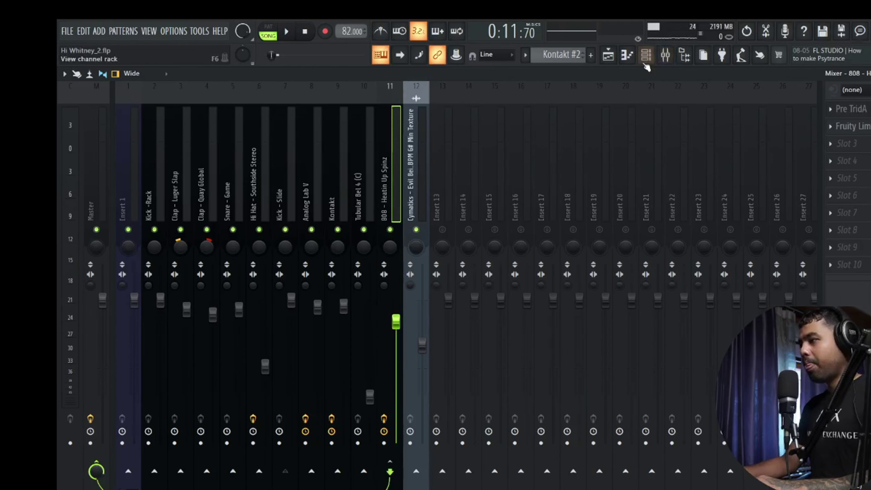
key(space)
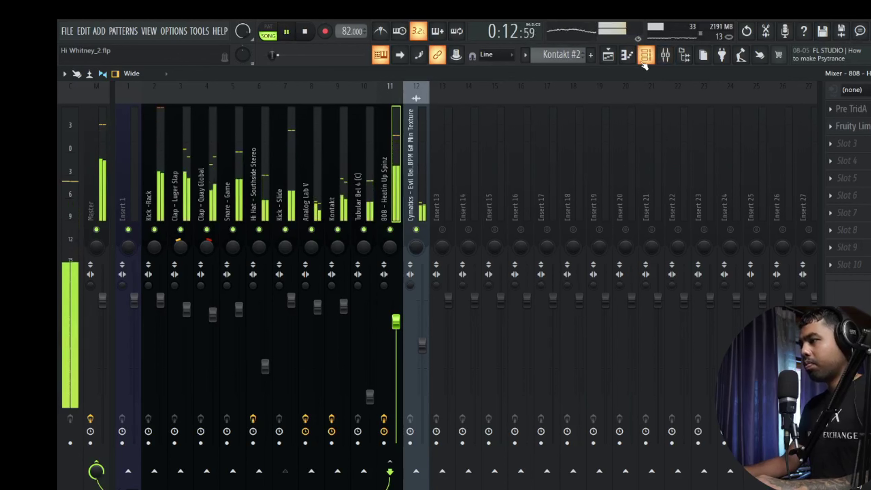
click(645, 55)
click(646, 55)
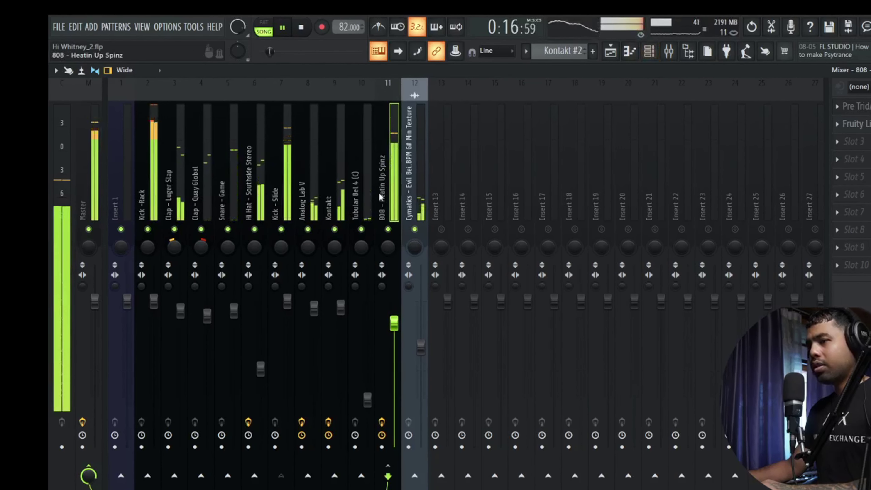
click(649, 51)
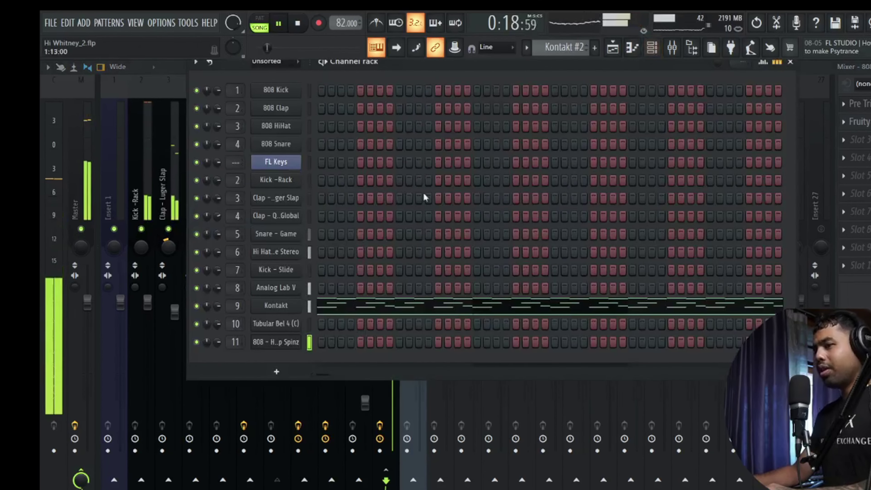
Open the 808 - Heatin Up Spinz sampler and try raising its levels-adjustment volume to 144%
click(276, 342)
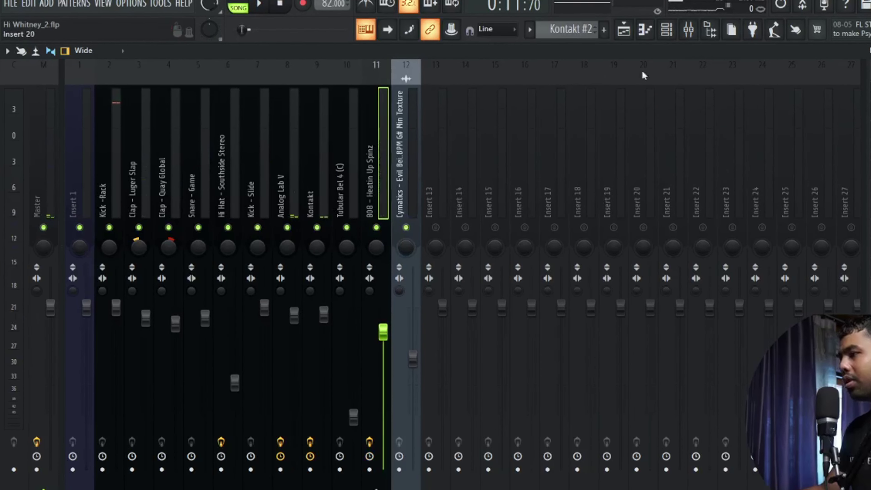
click(667, 28)
click(254, 352)
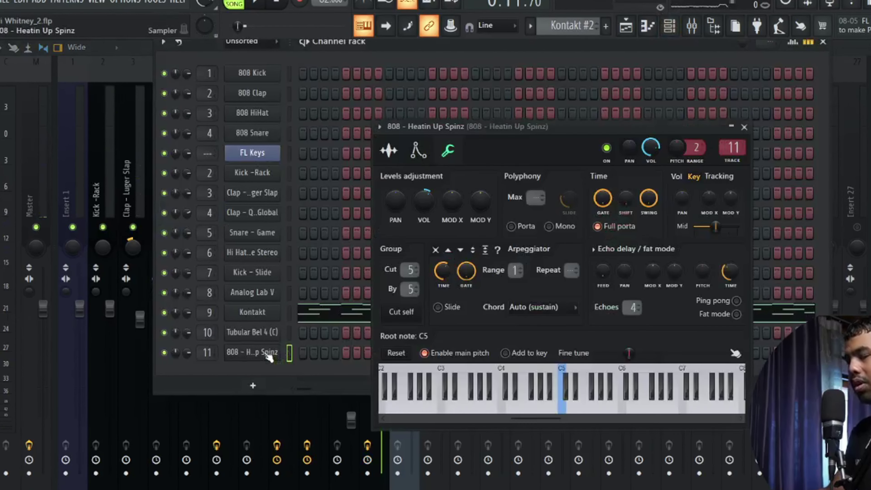
drag(497, 129, 526, 116)
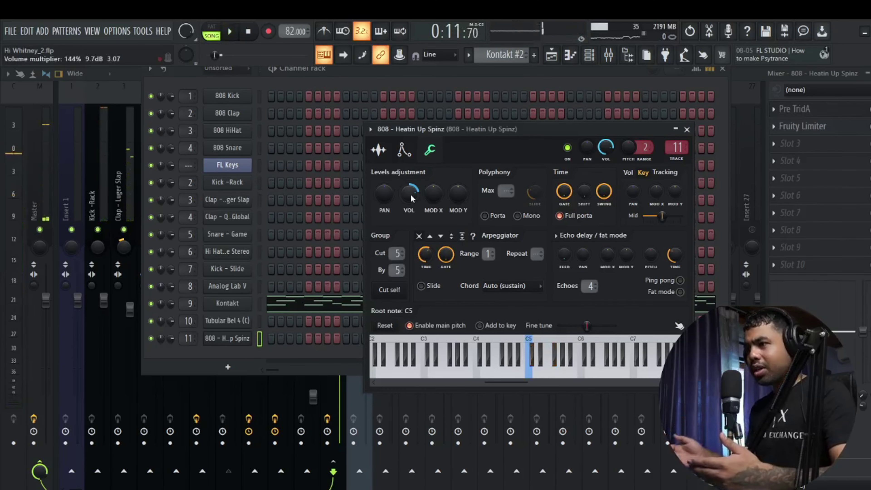
Mute the Kick -Rack mixer track and audition the song with the 808's levels-adjustment volume raised to about 152%
click(98, 229)
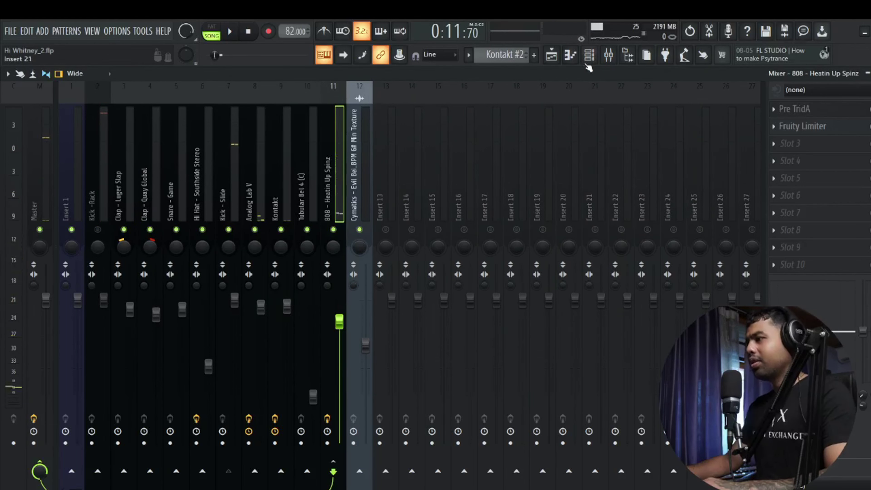
click(589, 55)
click(231, 340)
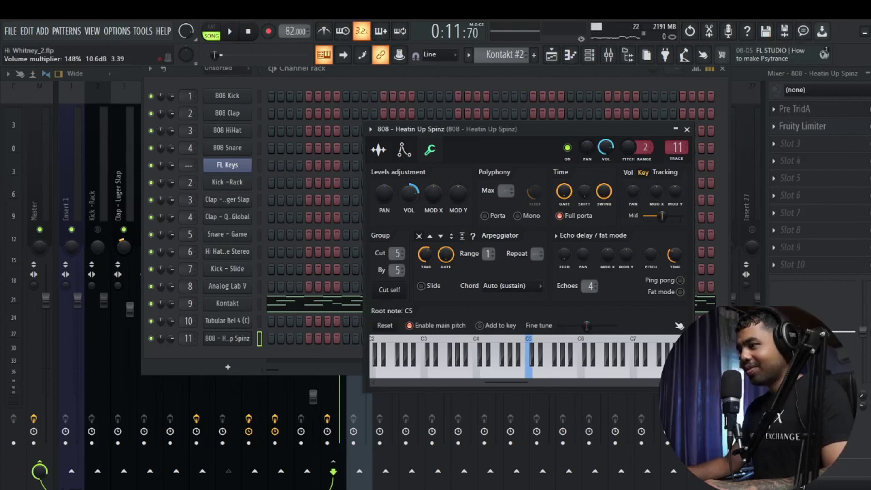
key(space)
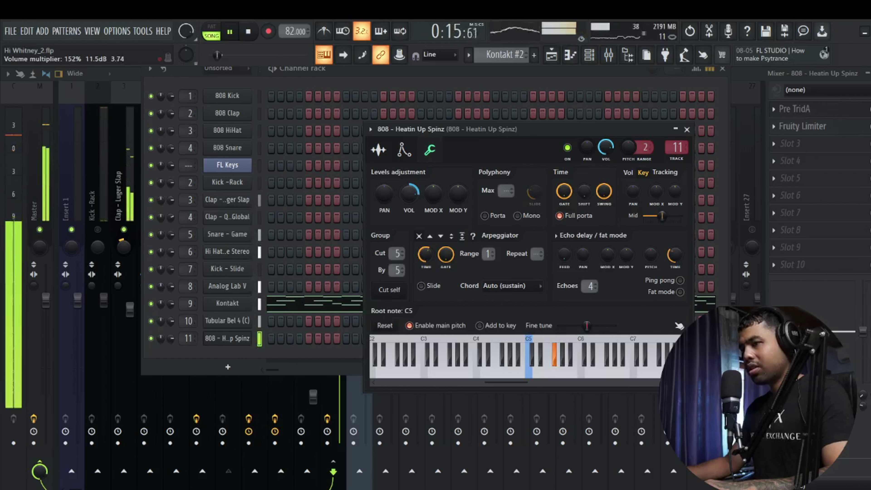
key(space)
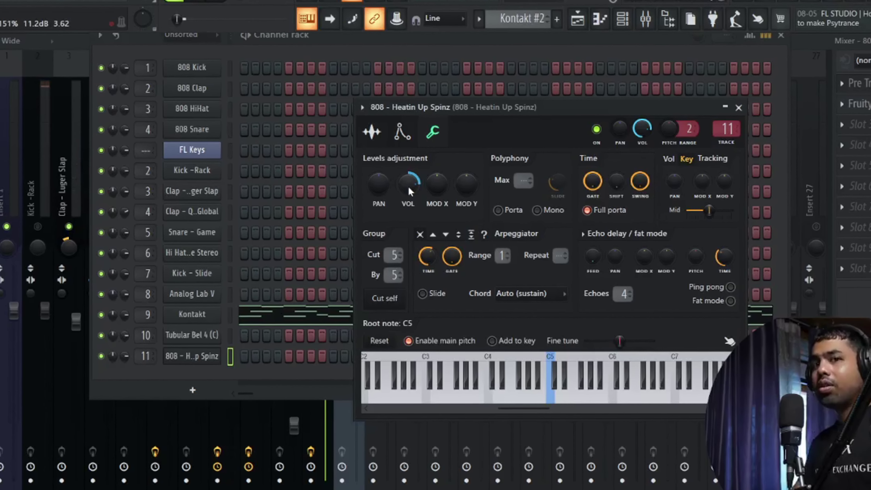
Reset the 808 channel's levels-adjustment volume to 100% and close its sampler window
drag(408, 187, 409, 201)
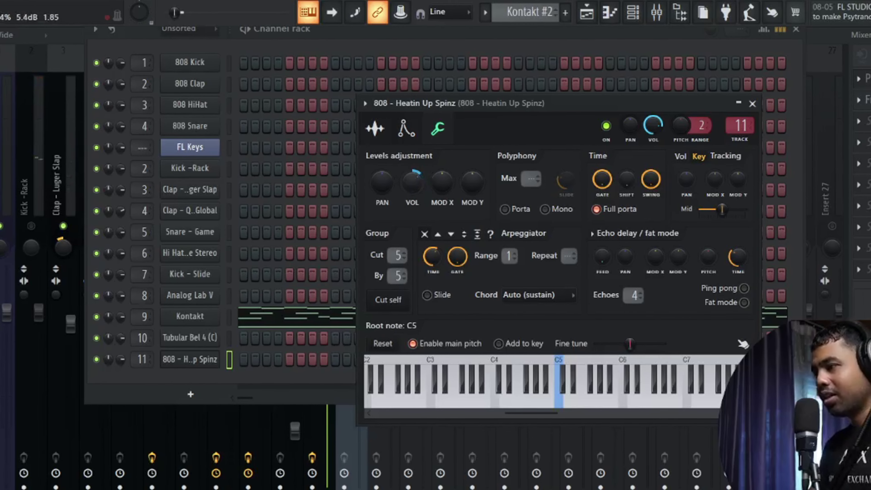
right_click(414, 188)
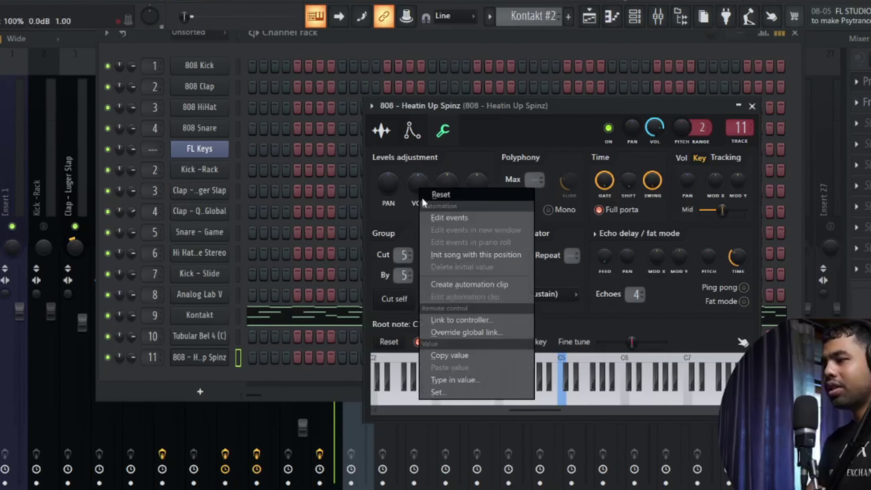
click(436, 194)
click(753, 106)
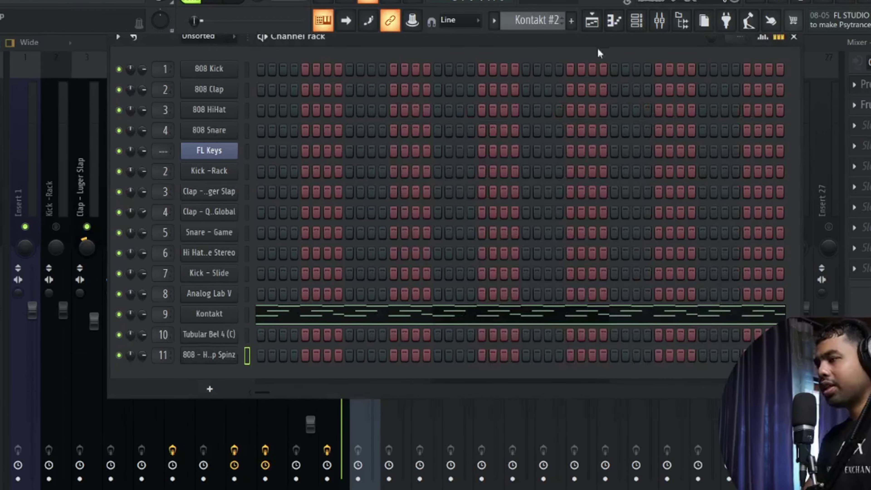
Add Patcher to effect slot 3 of the 808 - Heatin Up Spinz mixer track and move its window clear of the track
click(592, 21)
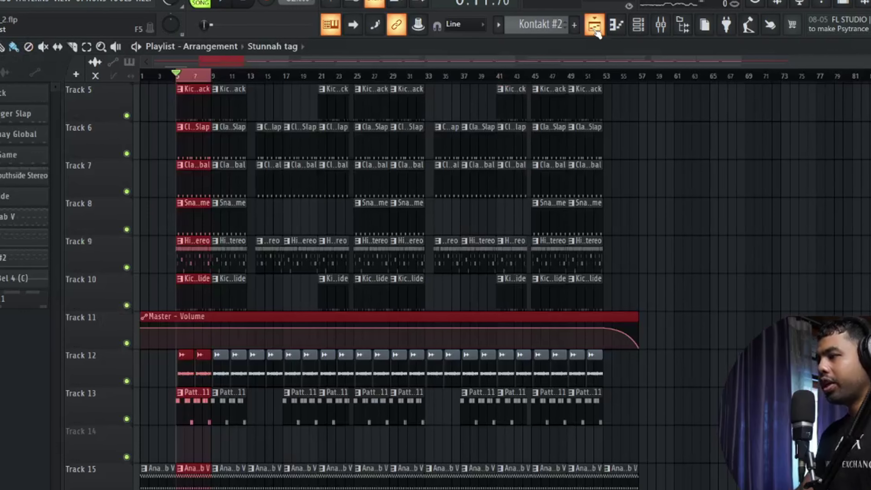
click(661, 24)
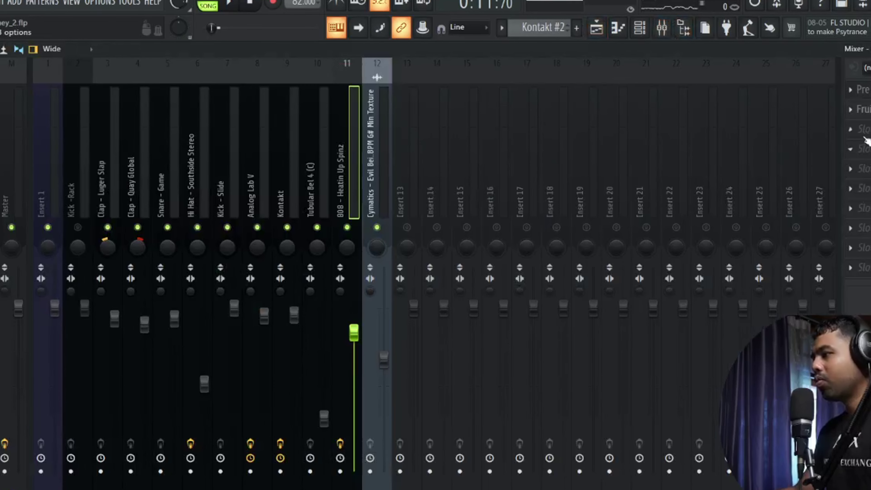
click(852, 132)
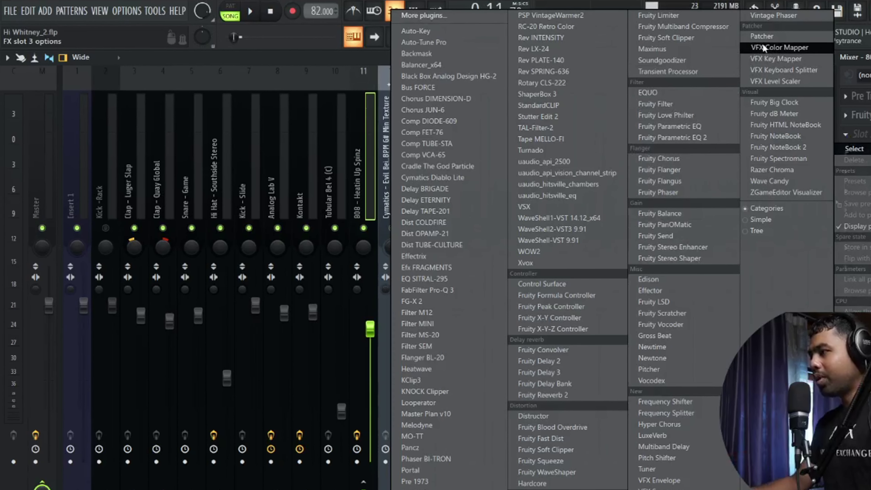
click(762, 36)
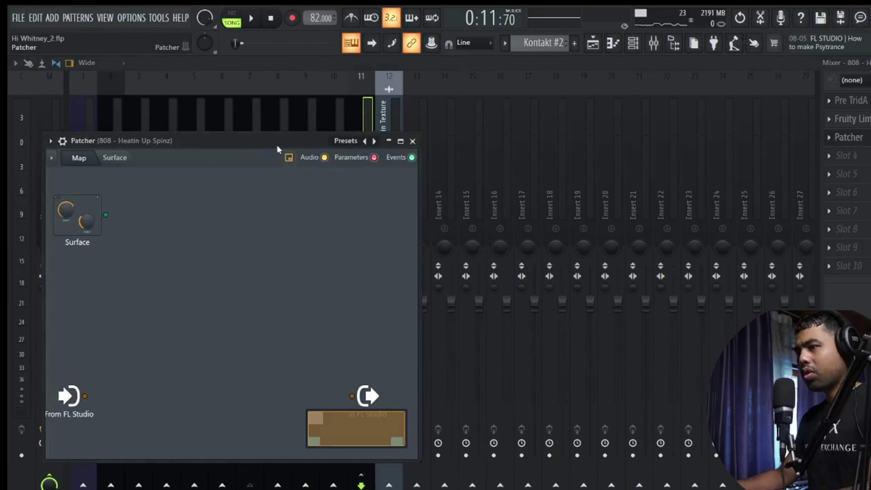
drag(277, 144, 524, 143)
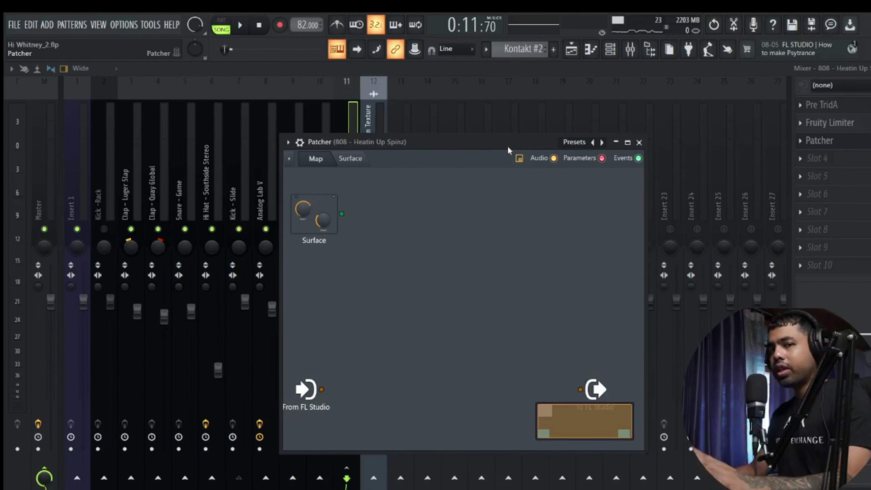
Load the 1K HardClip preset in Patcher and point it out in the preset list
click(574, 142)
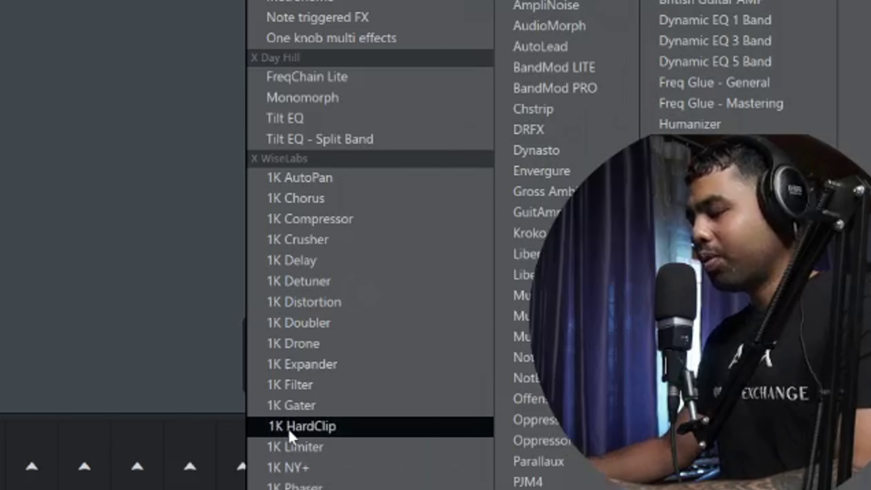
click(288, 430)
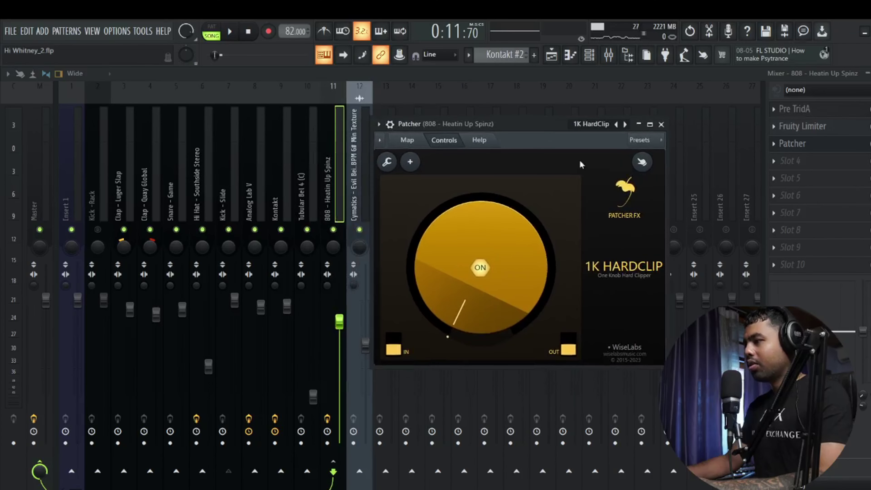
click(598, 126)
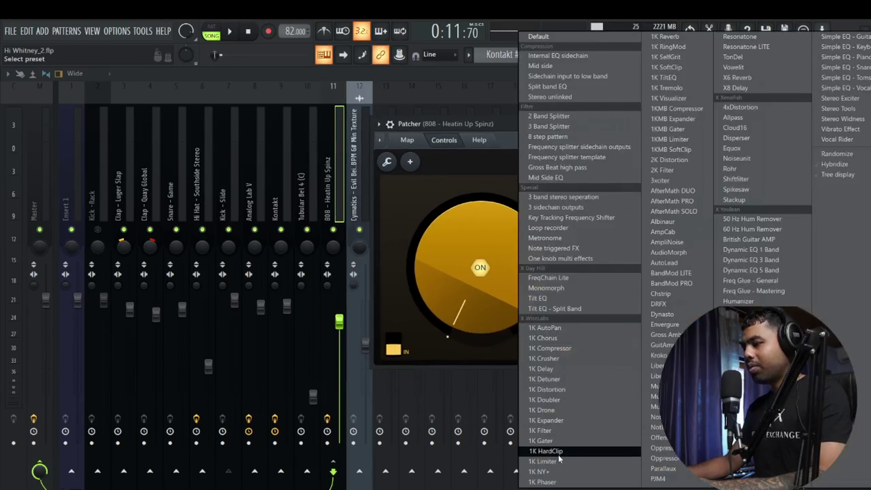
click(471, 176)
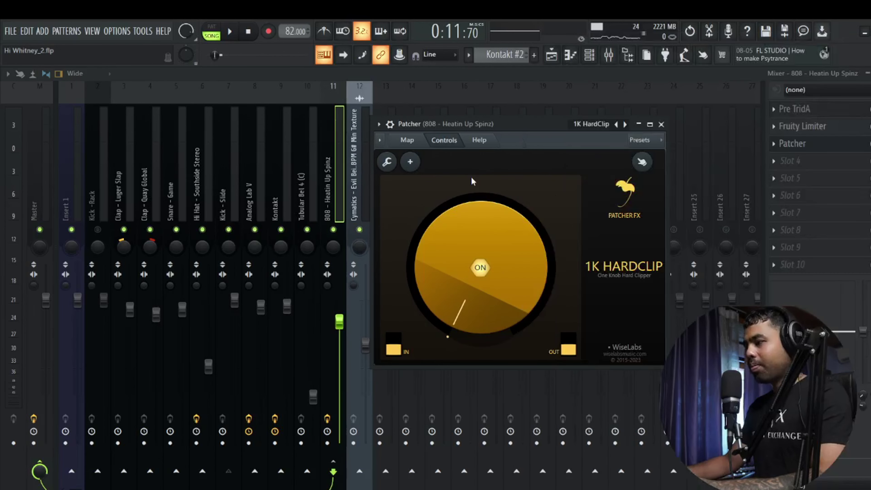
Switch the 1K HardClip effect off and reset the 808 mixer track's fader to its default volume
click(480, 268)
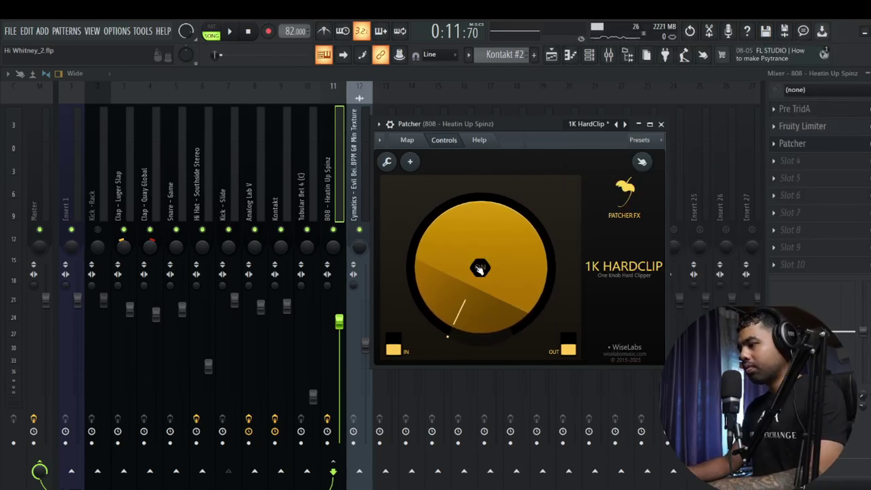
right_click(340, 324)
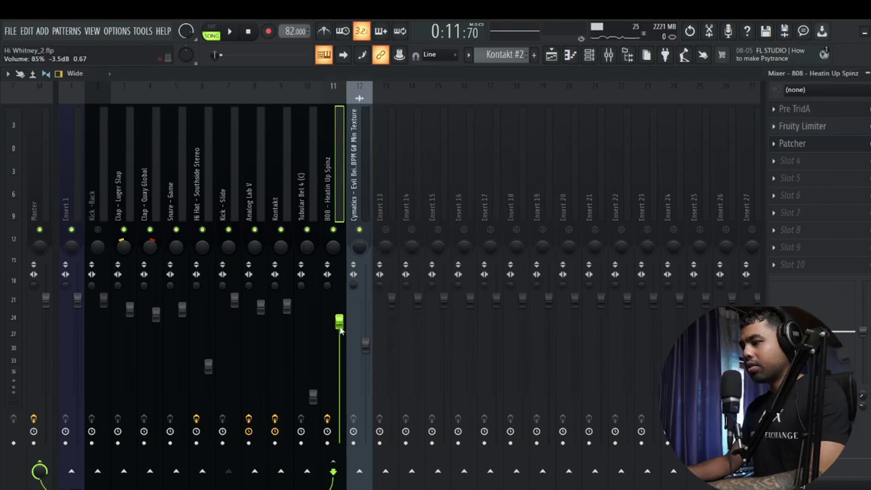
click(355, 318)
click(596, 59)
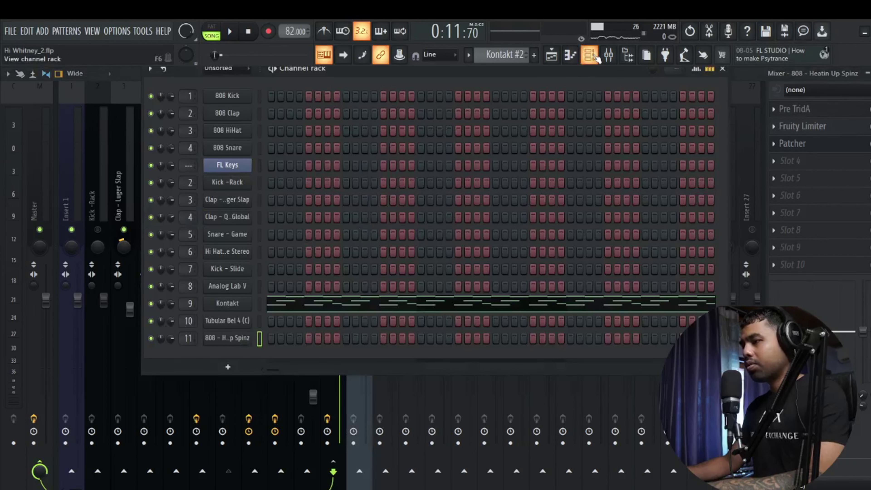
Play the song, reopen the 808's Patcher, switch 1K HardClip back on and mute the Kick - Slide mixer track
click(804, 150)
key(space)
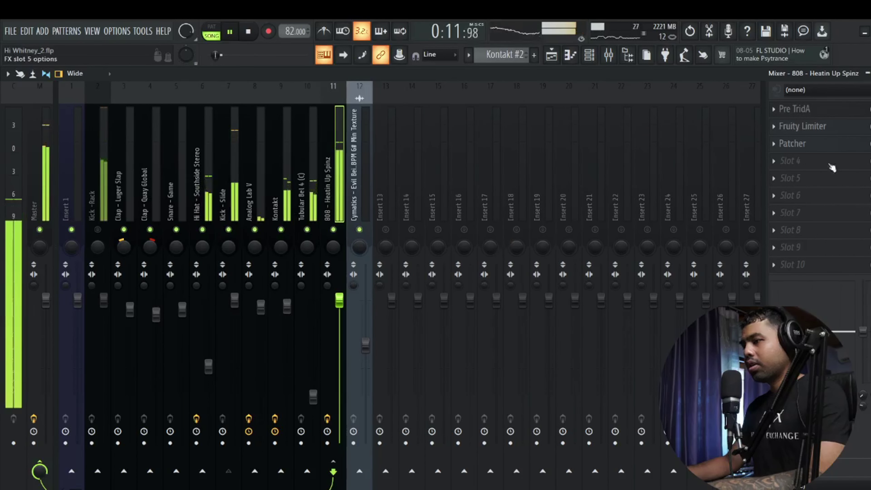
click(795, 148)
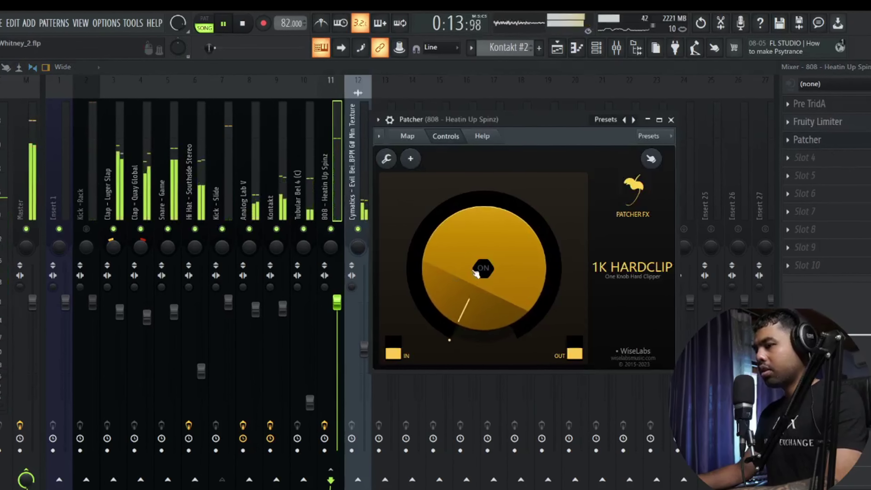
mouse_move(479, 272)
mouse_down()
mouse_move(479, 264)
mouse_move(481, 273)
mouse_up()
click(208, 228)
click(840, 131)
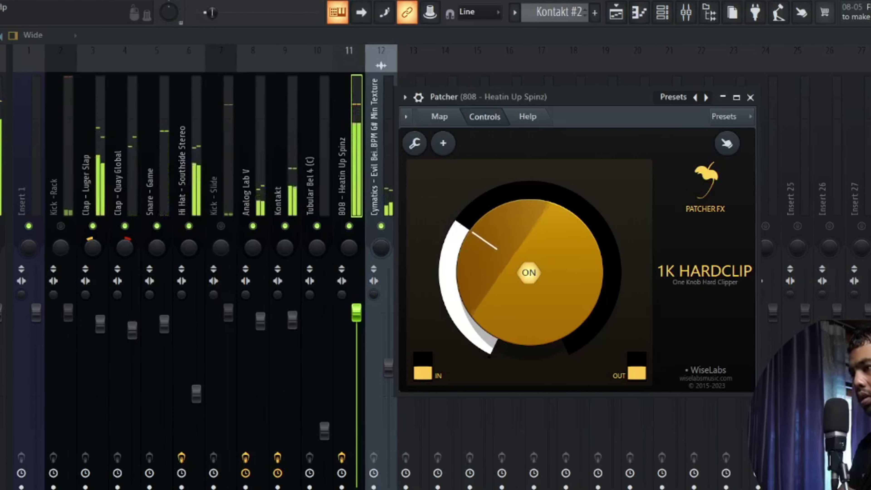
Raise the 1K HardClip knob in stages to about four fifths of its range while auditioning the 808
drag(529, 295, 528, 263)
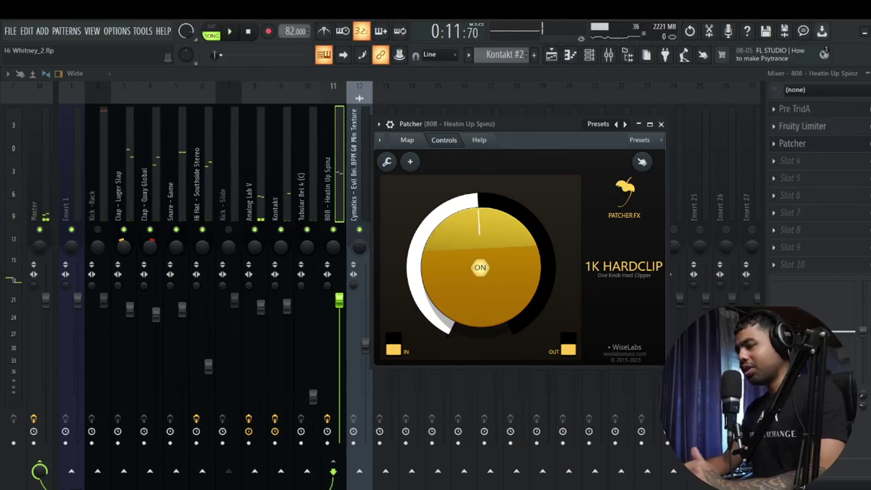
drag(480, 268, 480, 242)
key(space)
key(space)
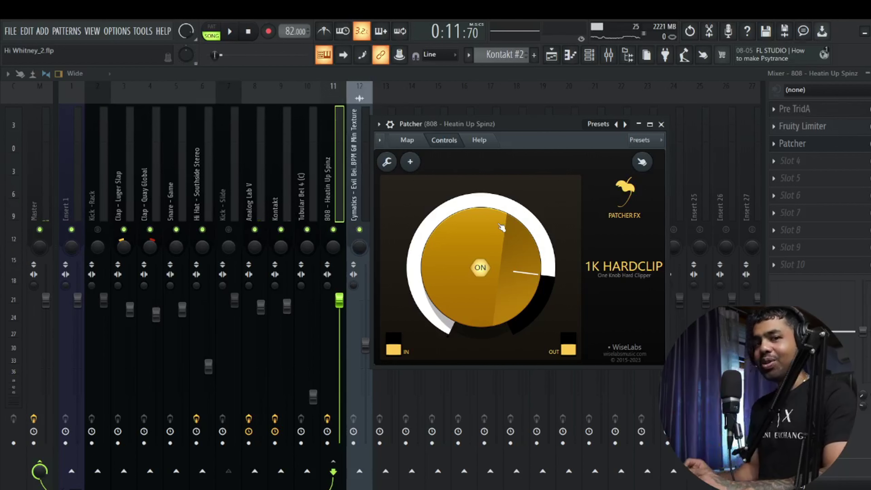
Lower the 1K HardClip knob to about one third of its range, audition the 808 in the song, and close Patcher
key(space)
key(space)
drag(501, 227, 502, 273)
key(space)
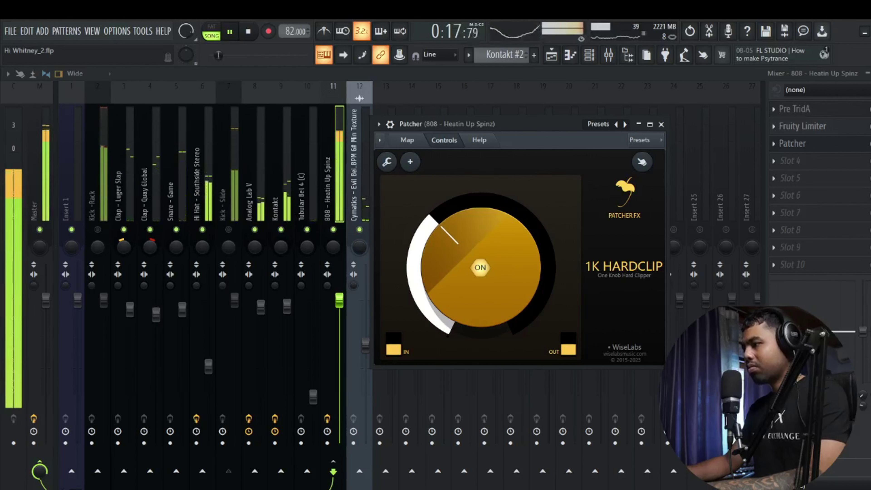
key(space)
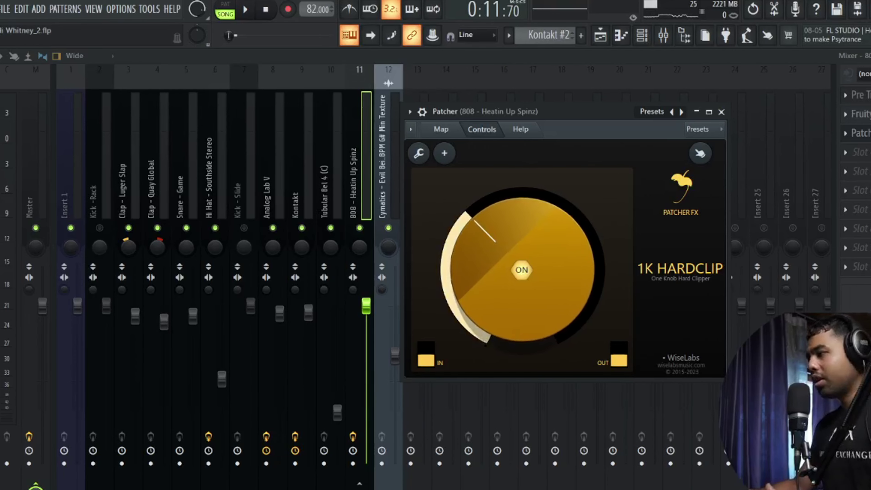
key(Escape)
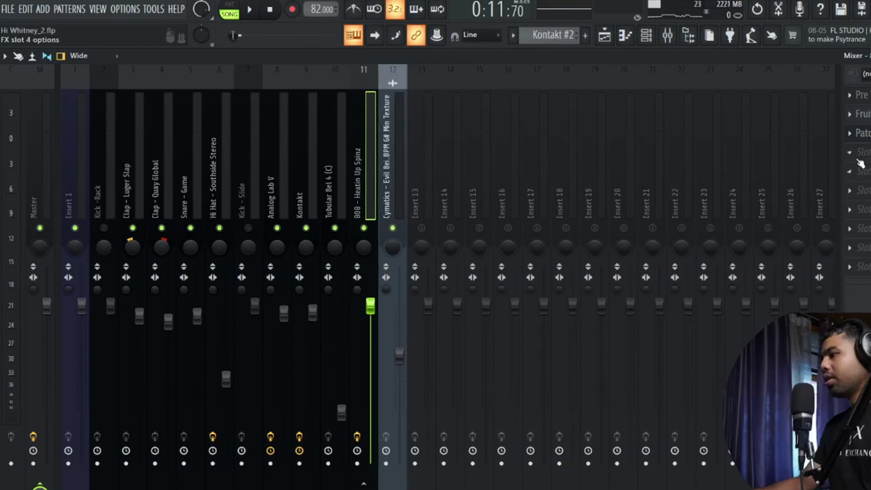
Add Fruity WaveShaper to the 808 track's fourth effect slot and enable its HQ and Center options
click(849, 155)
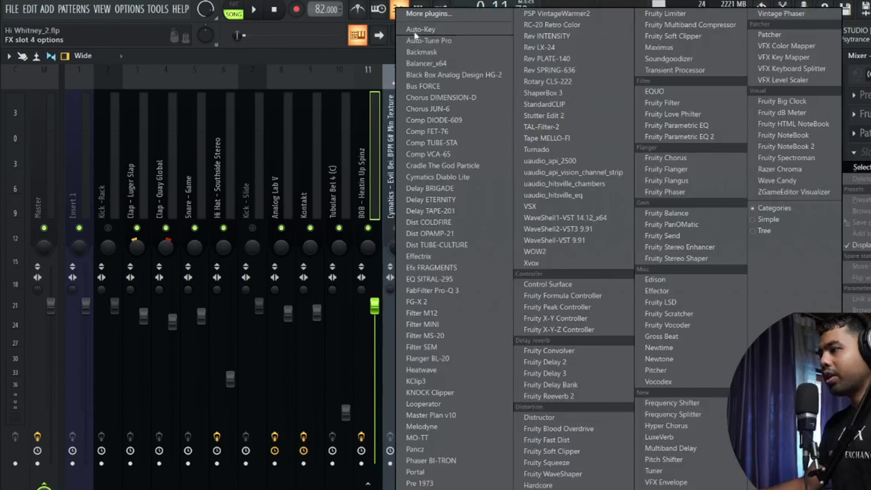
click(427, 14)
text(wave)
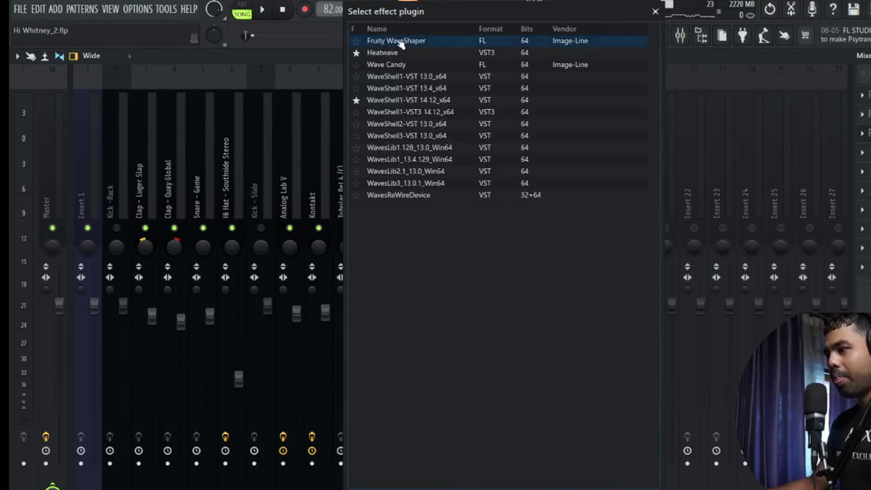
double_click(394, 41)
drag(159, 155, 505, 158)
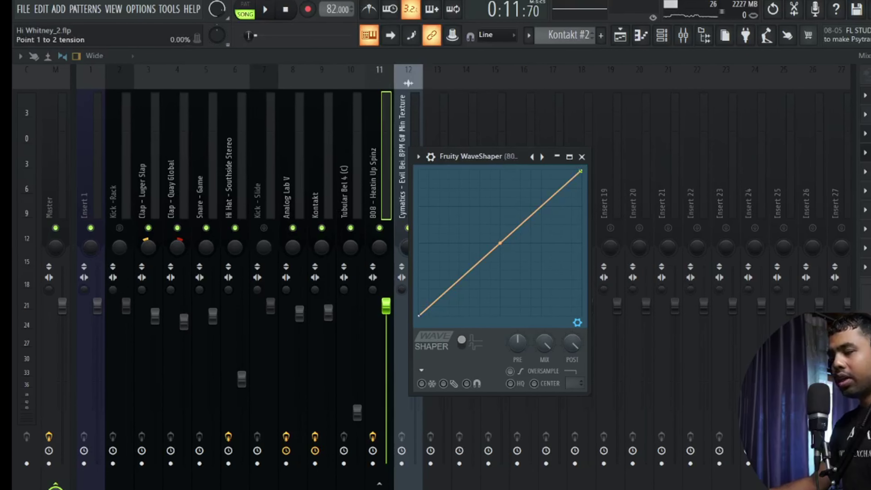
click(501, 384)
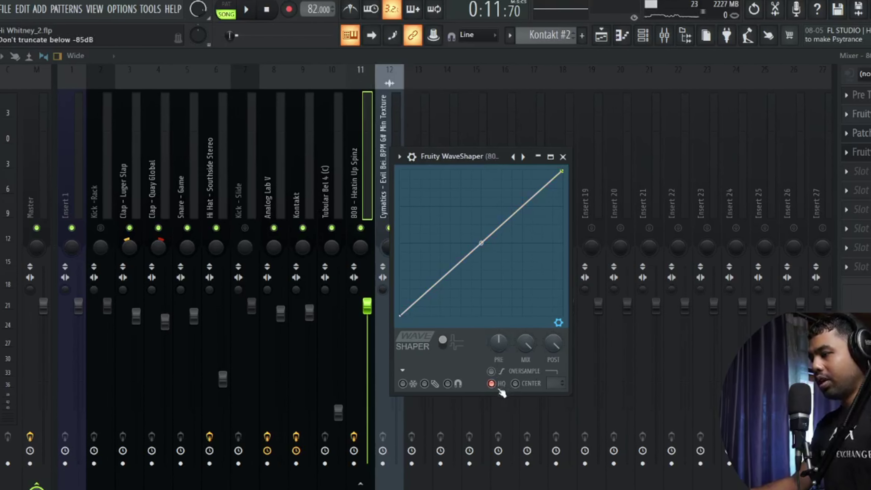
click(525, 383)
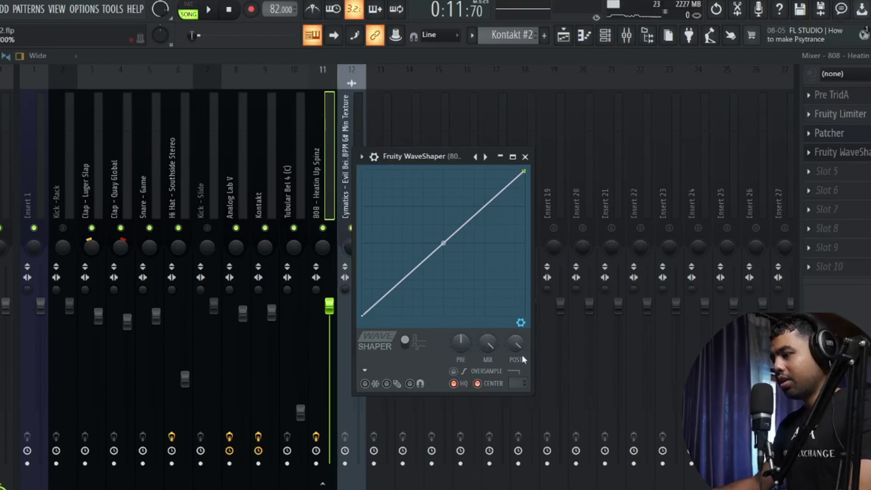
Bend the WaveShaper curve upward to about 17.4% tension while auditioning the 808 with both kick tracks unmuted, and close the plugin
drag(443, 243, 443, 209)
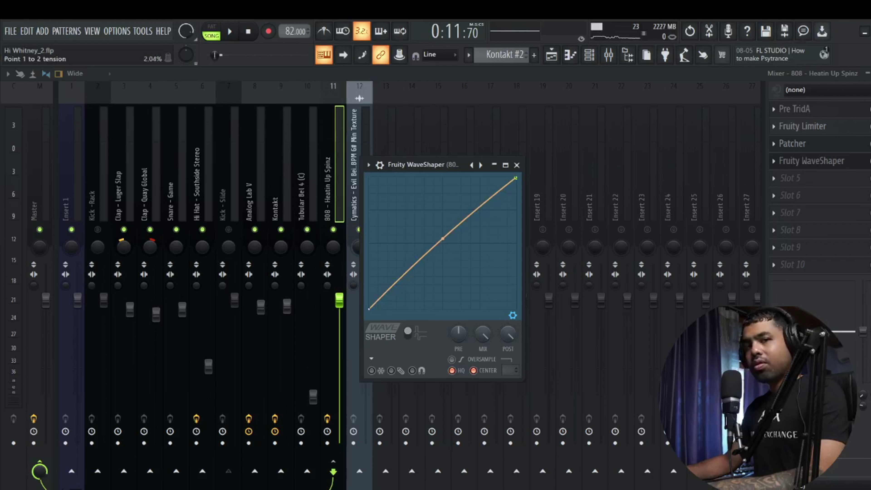
key(space)
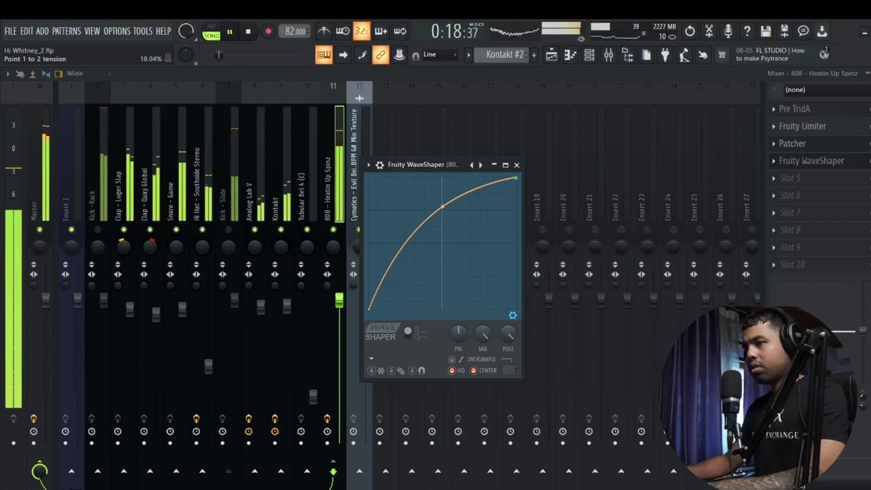
drag(442, 207, 443, 204)
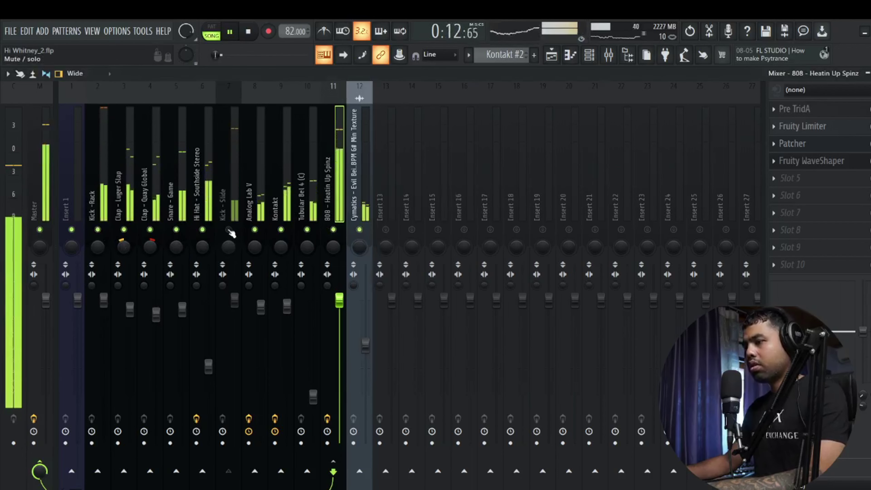
click(829, 167)
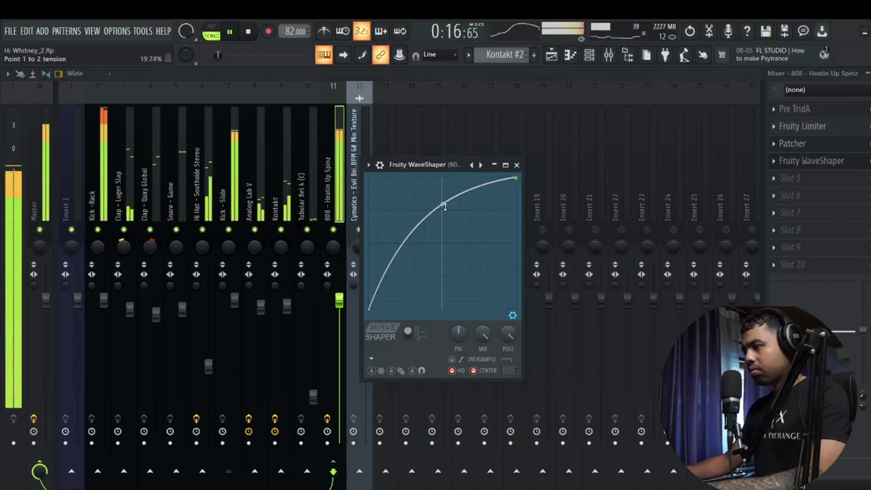
drag(444, 206, 443, 208)
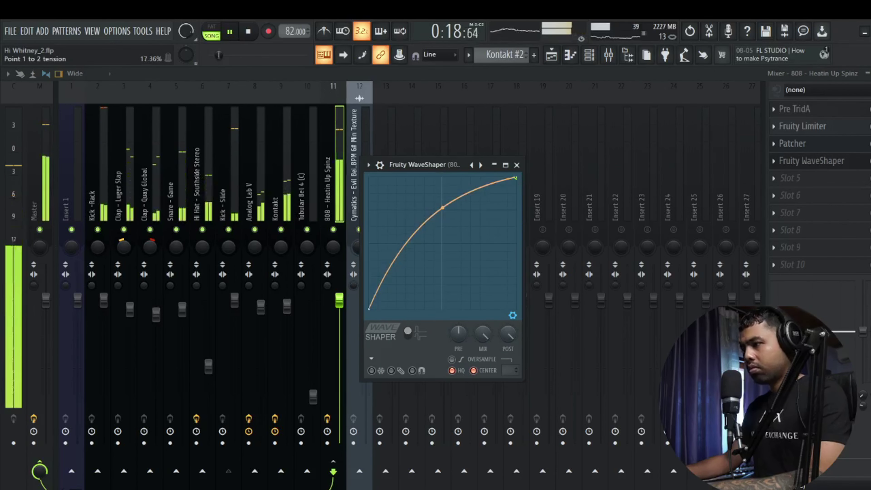
key(space)
key(Escape)
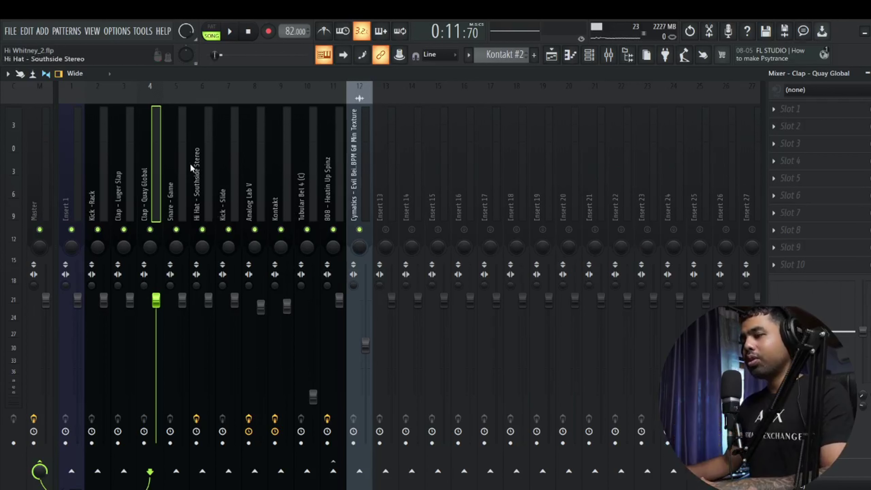
Select the Clap - Luger Slap, Clap - Quay Global and Snare - Game mixer tracks together and pull their faders down to silence
key(space)
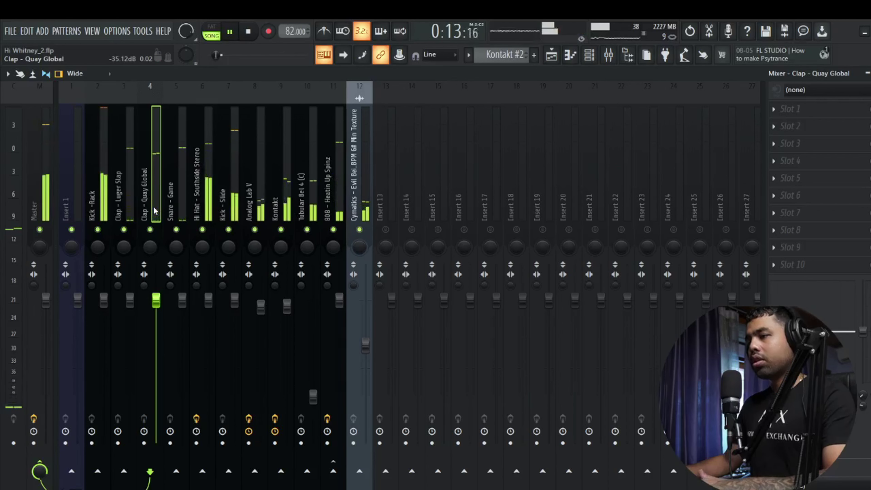
click(122, 197)
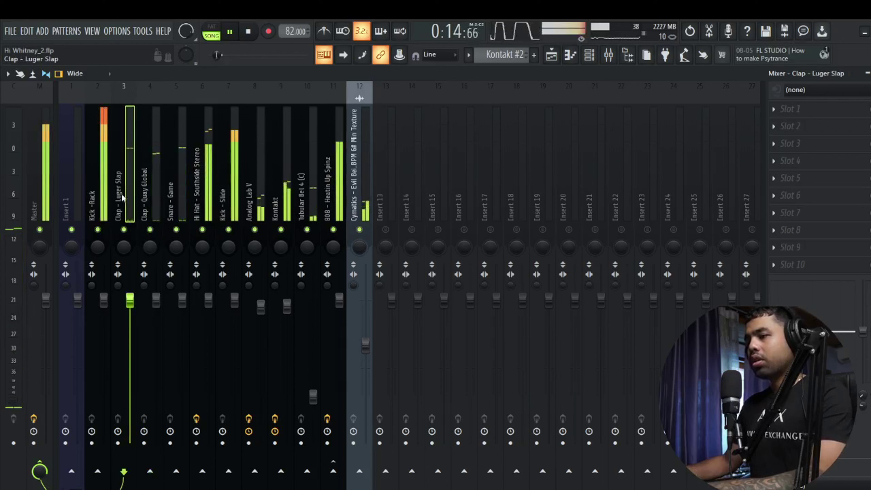
ctrl+shift+click(150, 197)
ctrl+shift+click(182, 182)
key(space)
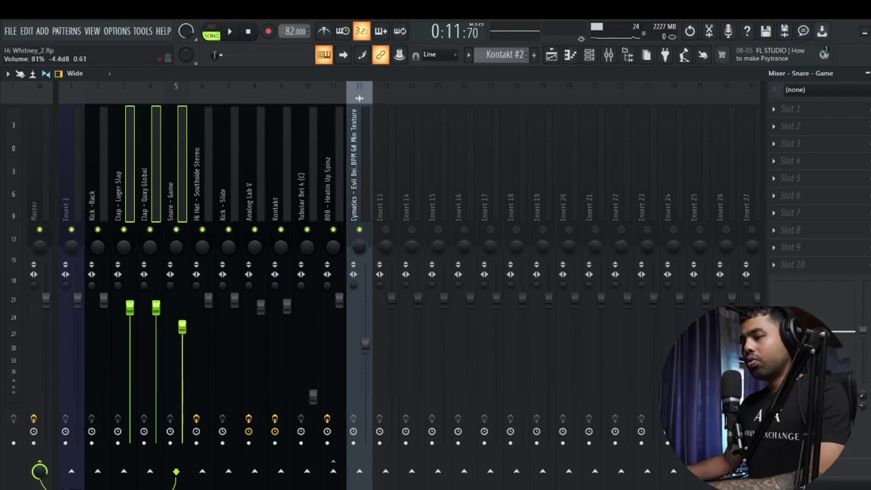
drag(182, 327, 182, 442)
Play the song with Clap - Quay Global silenced, bring Clap - Luger Slap back up and reset its fader to the default volume
click(153, 197)
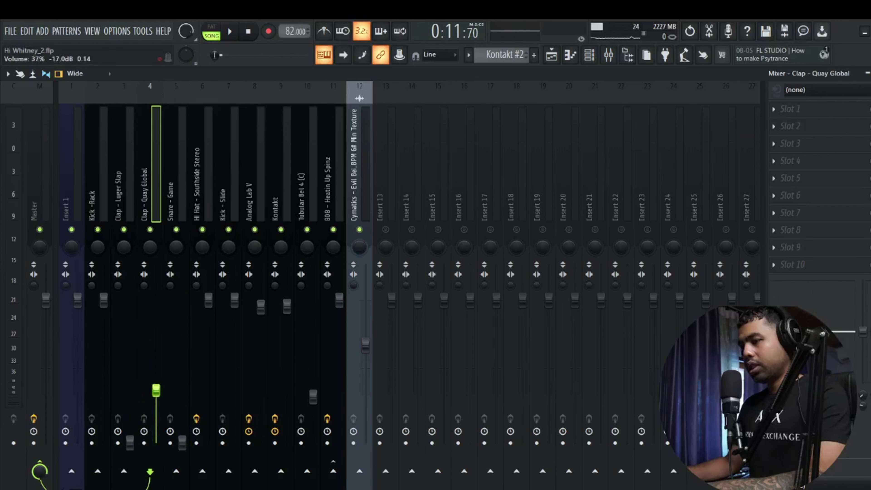
key(space)
drag(156, 391, 156, 329)
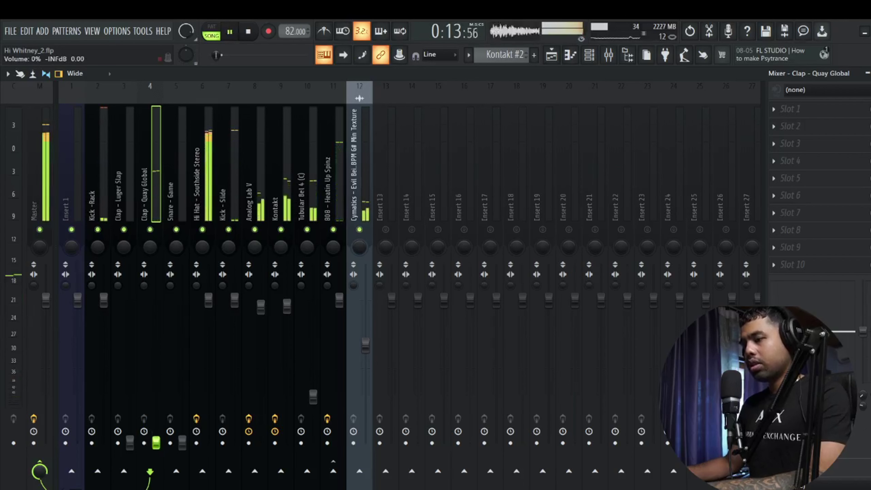
drag(130, 443, 130, 432)
drag(130, 328, 130, 308)
right_click(132, 310)
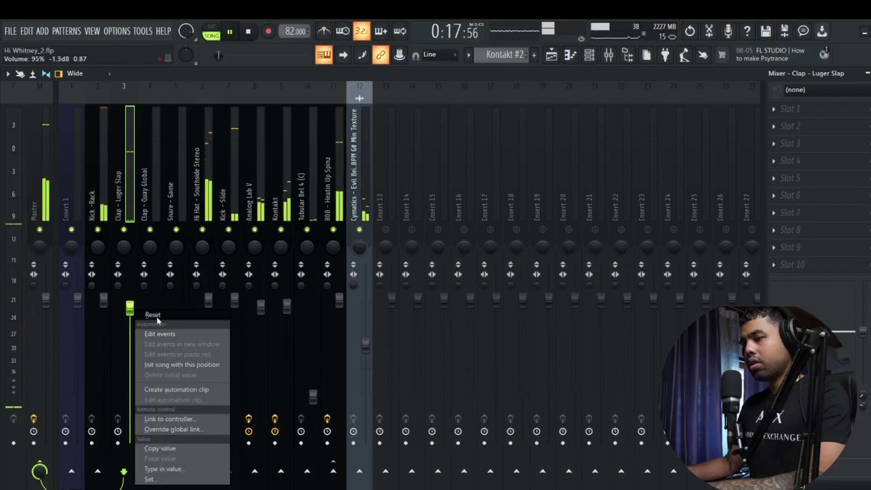
click(157, 317)
Raise the Clap - Quay Global fader to slightly below default and the Snare - Game fader to about 96% during playback
drag(156, 442, 156, 322)
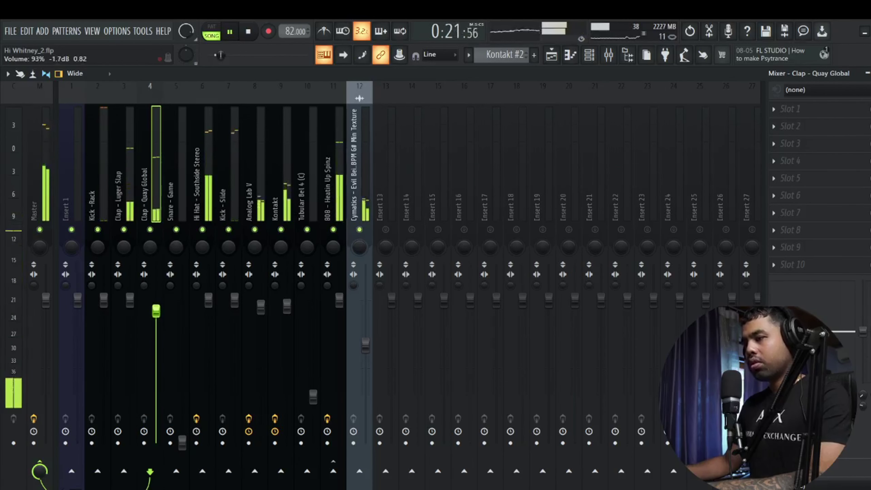
click(178, 359)
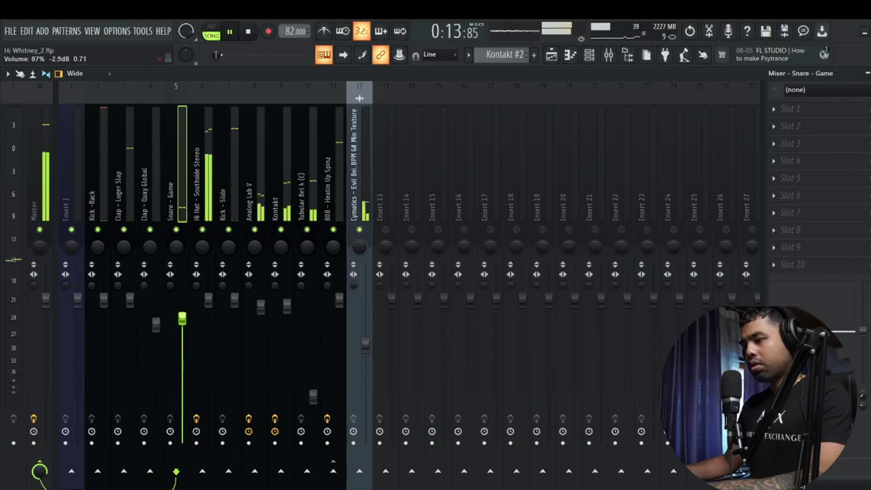
drag(182, 318, 182, 307)
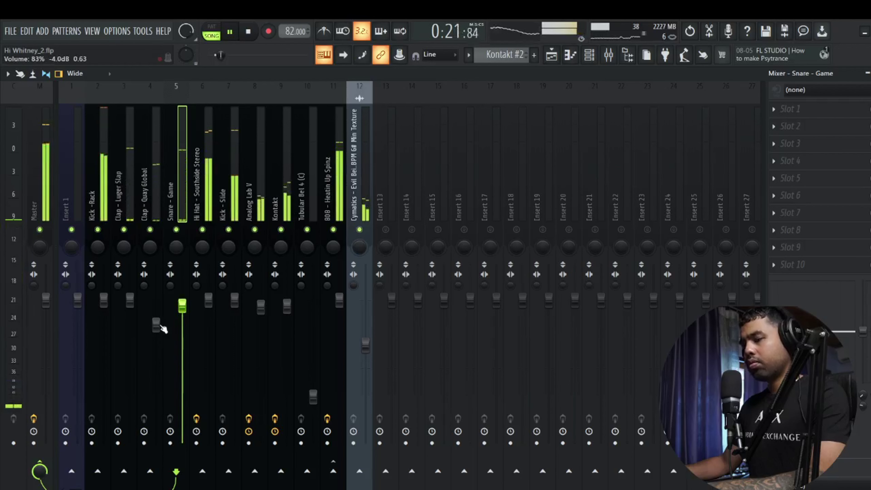
drag(156, 325, 156, 316)
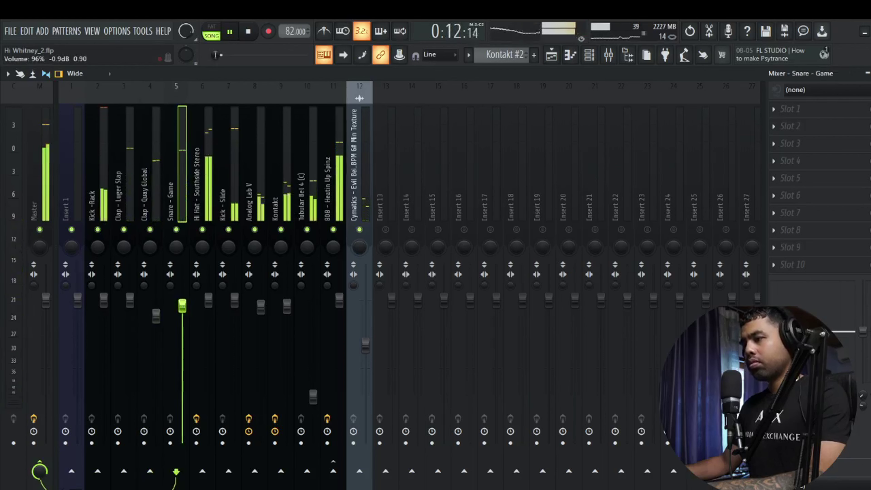
Silence the Hi Hat - Southside Stereo track, raise its fader to about 83% (-3.9 dB) during playback, and stop the song
click(208, 300)
key(space)
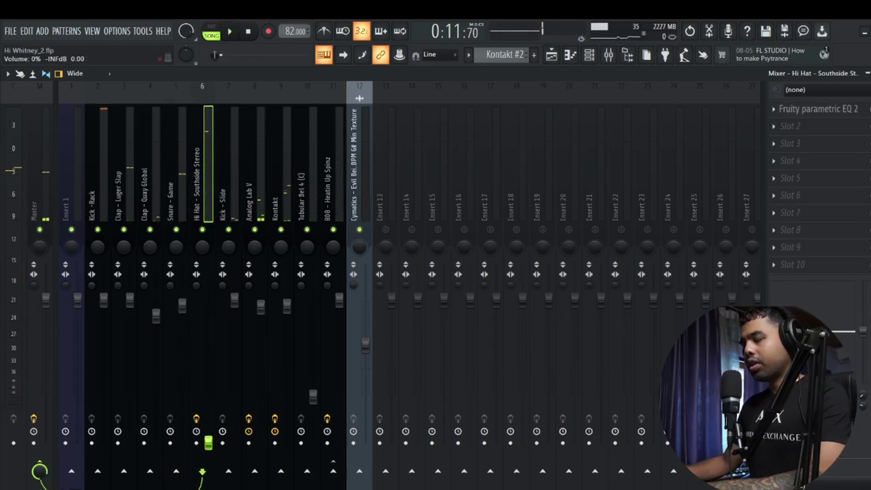
key(space)
drag(209, 443, 208, 326)
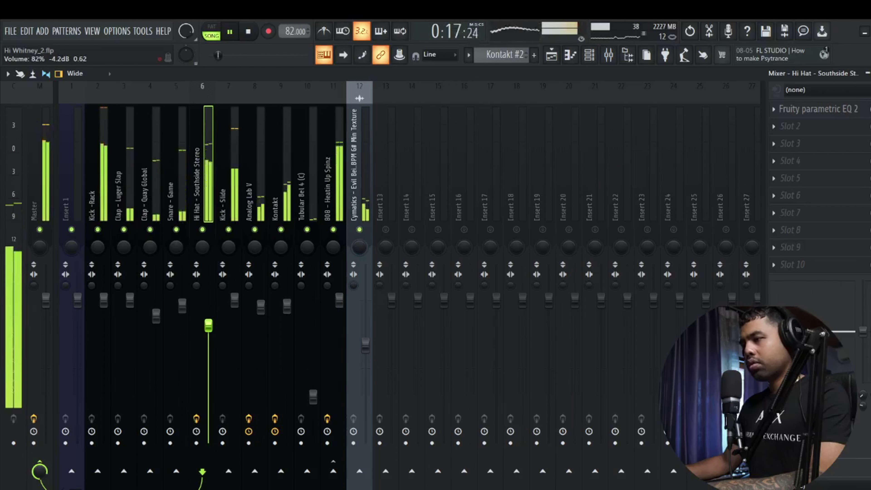
key(space)
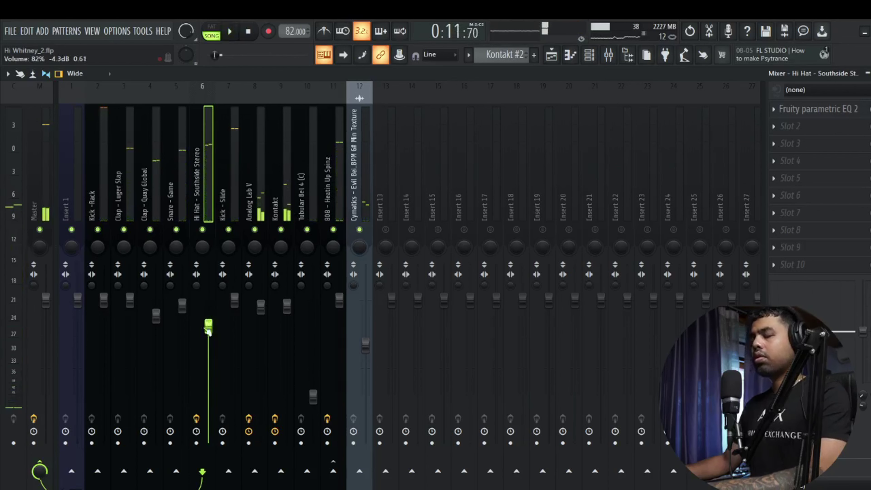
key(space)
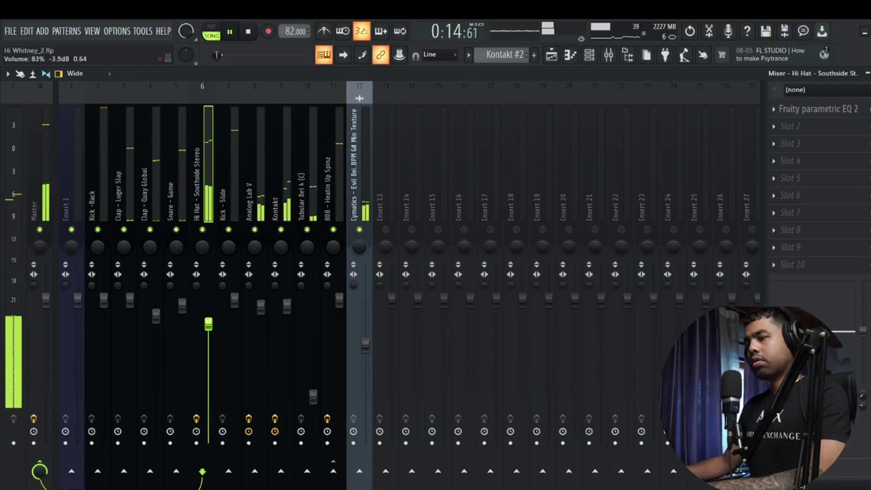
key(space)
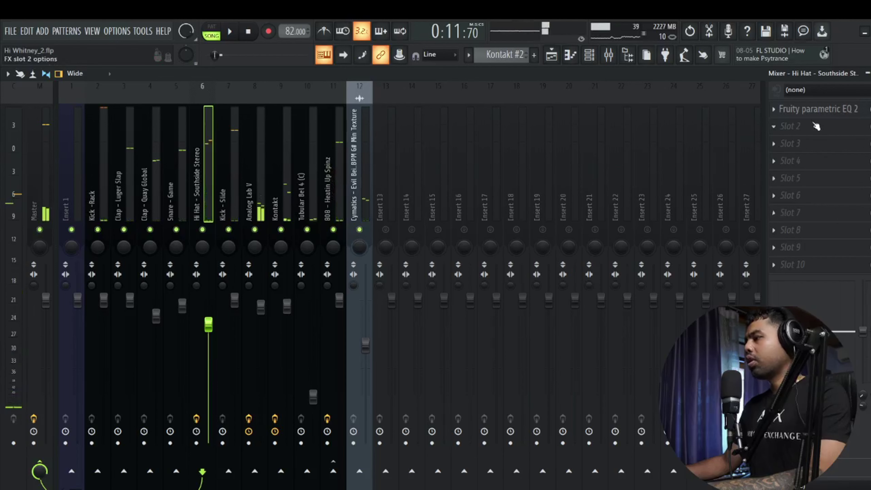
Examine the hi-hat track's Fruity Parametric EQ 2 curve, close it and audition the hi-hat briefly in the song
click(816, 117)
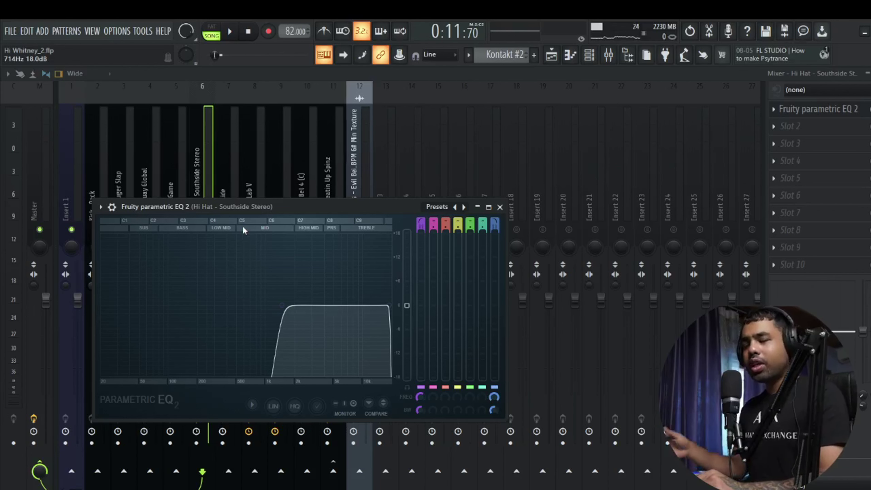
key(Escape)
key(space)
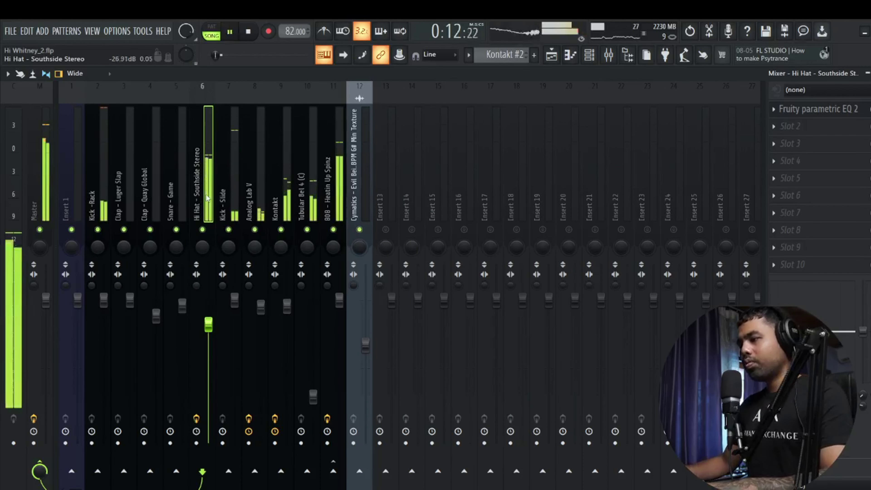
key(space)
Select the two clap tracks, the snare and the hi-hat in the mixer and route them to Insert 13
drag(128, 207, 203, 206)
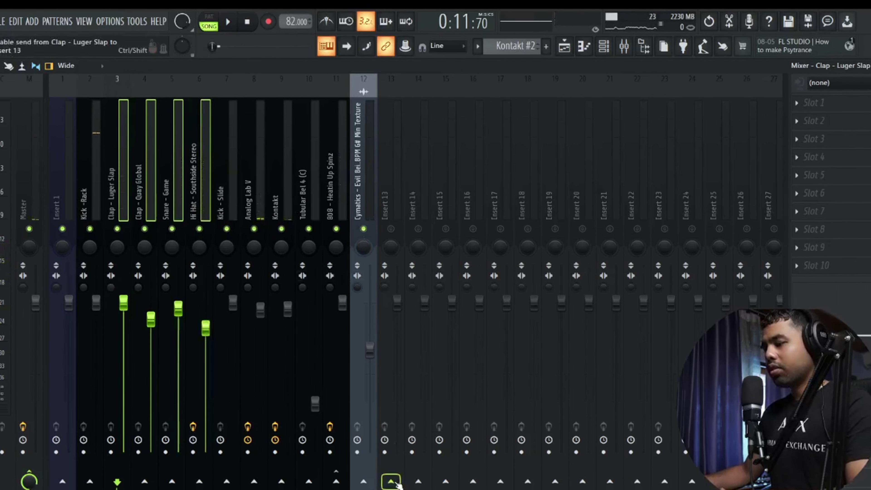
right_click(384, 478)
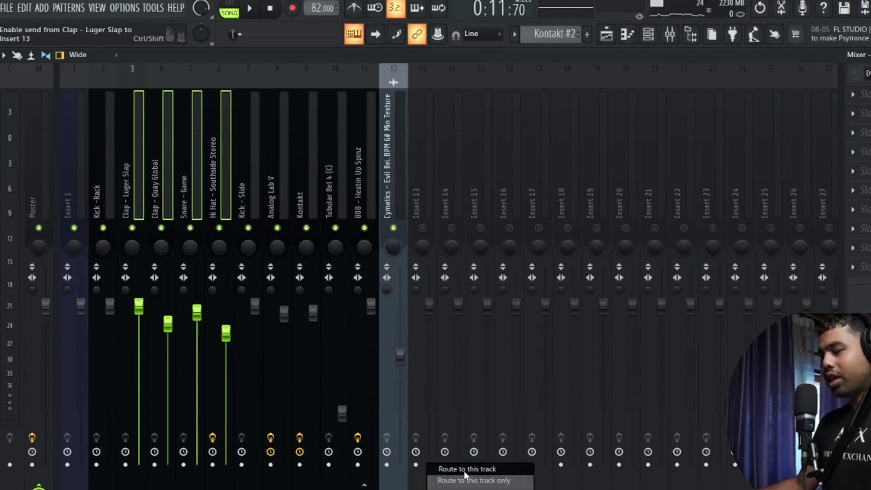
click(457, 466)
Rename mixer Insert 13 to "Drums parallel" and color it green
right_click(450, 165)
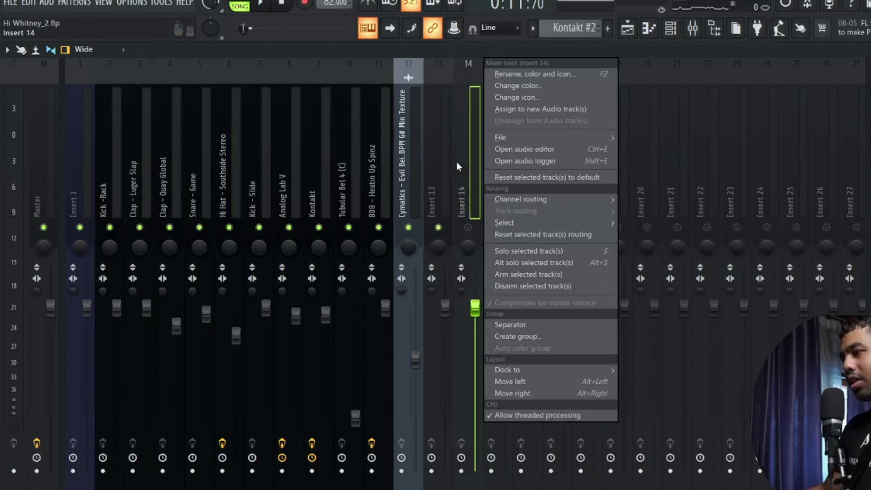
click(435, 165)
right_click(435, 165)
click(493, 72)
text(Drums)
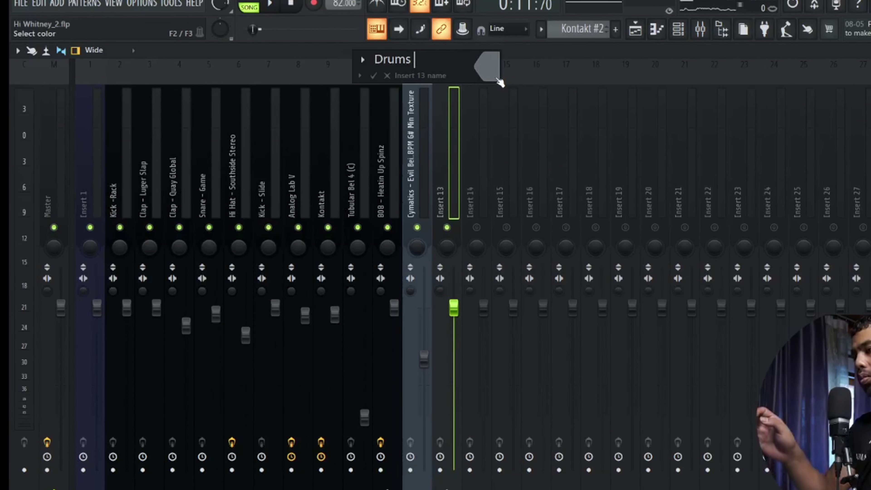
text( parallel)
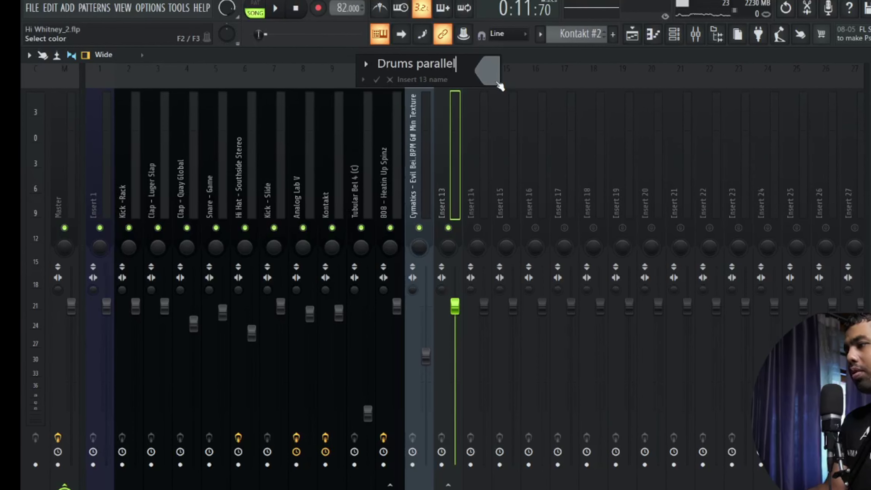
click(497, 83)
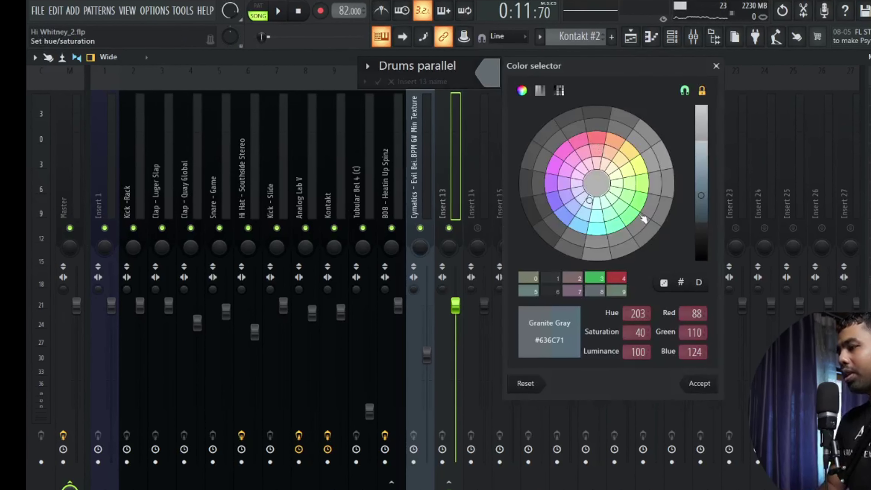
click(635, 219)
click(699, 383)
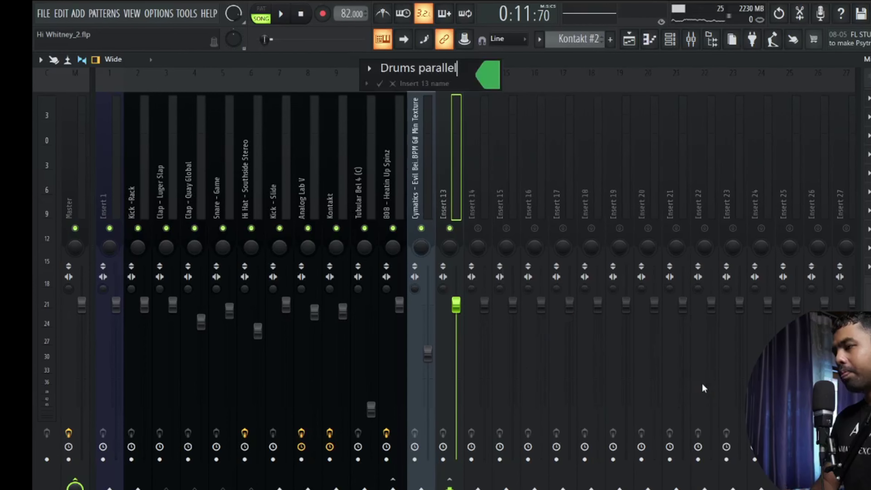
click(382, 90)
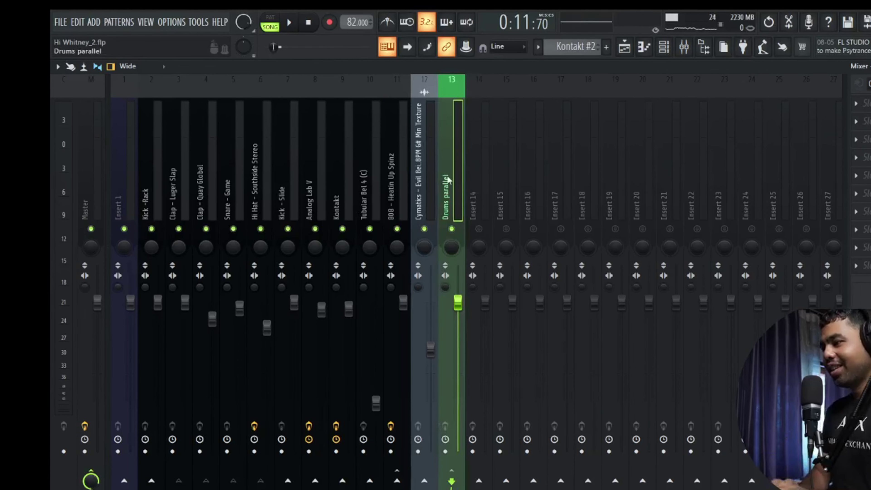
Add Patcher to the first effect slot of the Drums parallel track and load its 1K HardClip preset
click(856, 103)
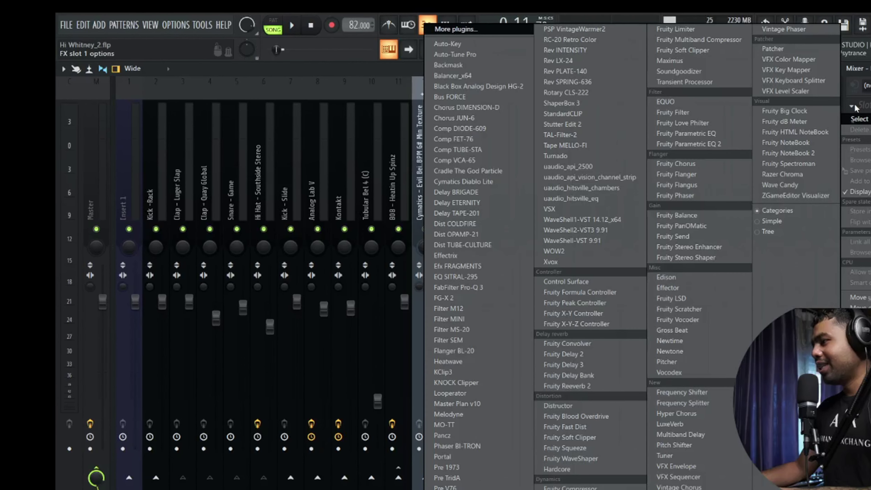
click(465, 34)
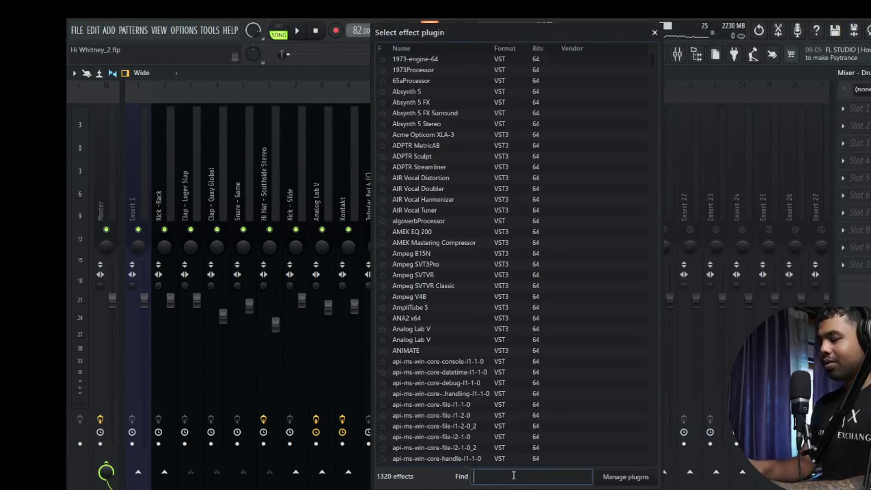
text(patche)
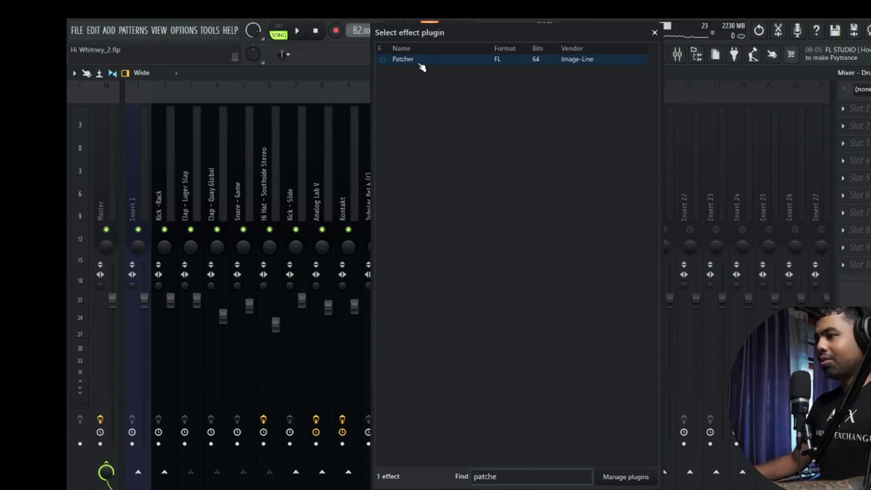
click(420, 64)
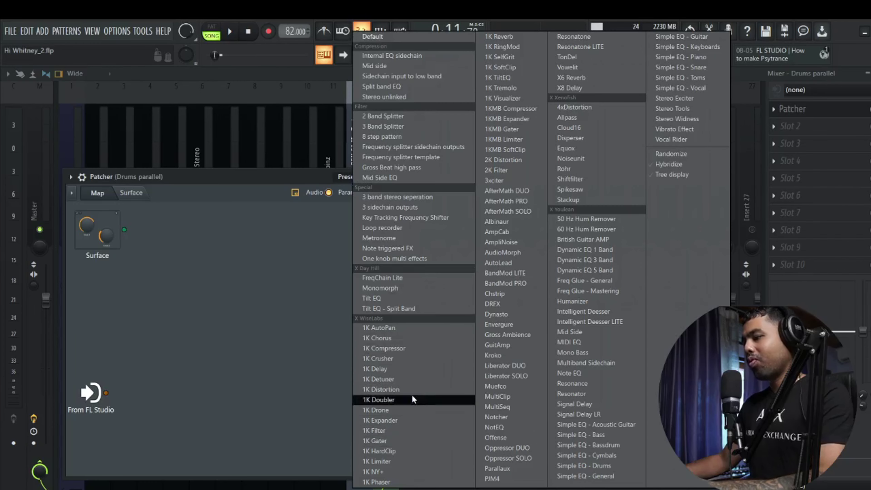
click(396, 451)
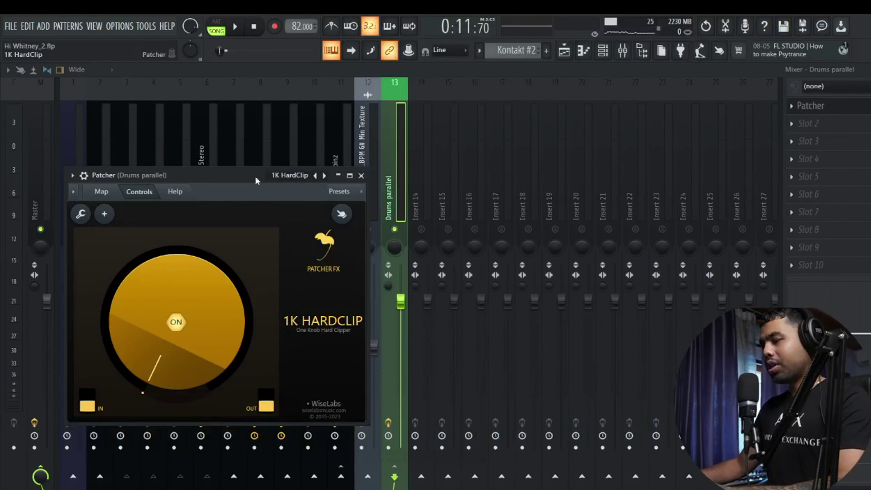
Move the 1K HardClip window clear of the drum tracks and raise its knob to roughly two-thirds
drag(244, 182, 640, 203)
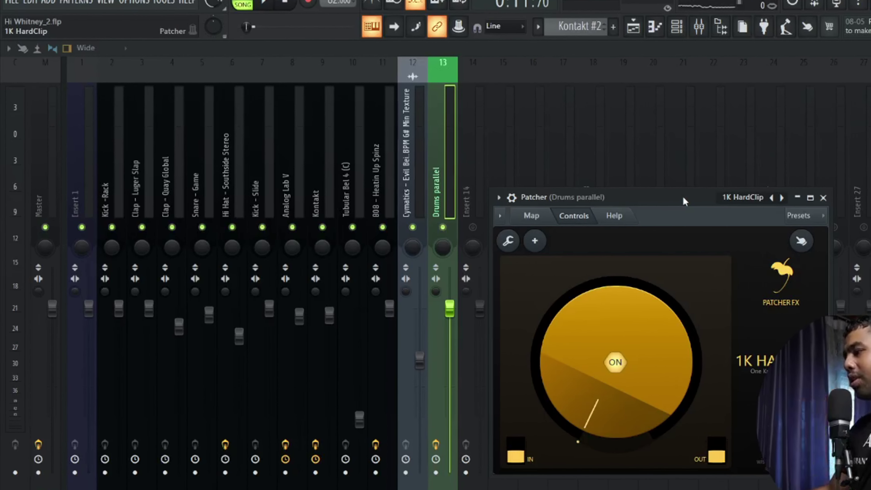
drag(665, 203, 772, 118)
drag(730, 328, 753, 246)
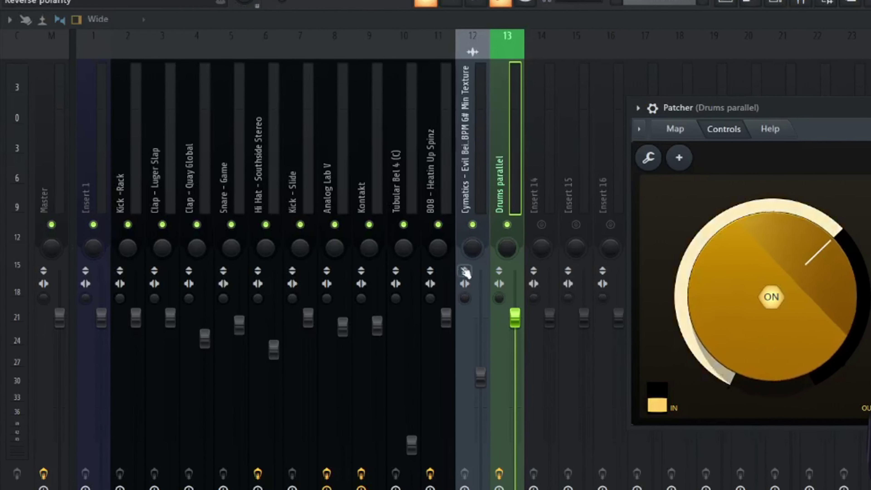
Silence the Drums parallel track and raise its fader to 44% (-14.5 dB) during playback
click(496, 167)
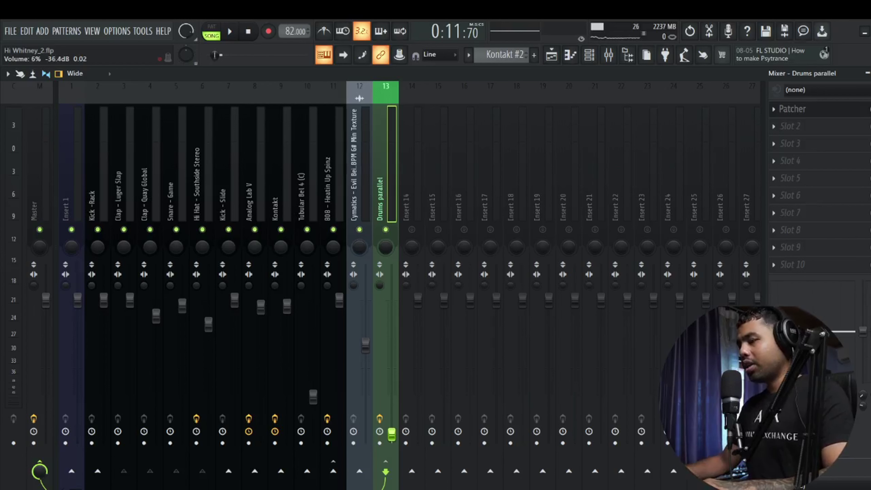
key(space)
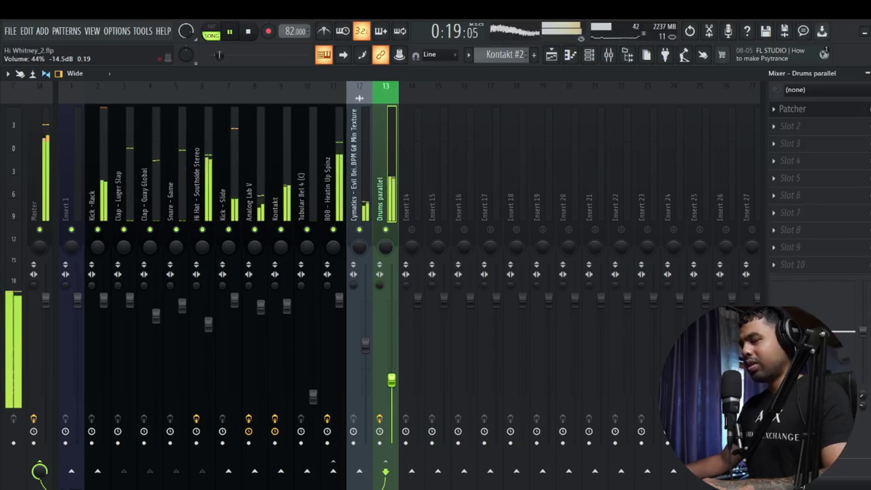
key(space)
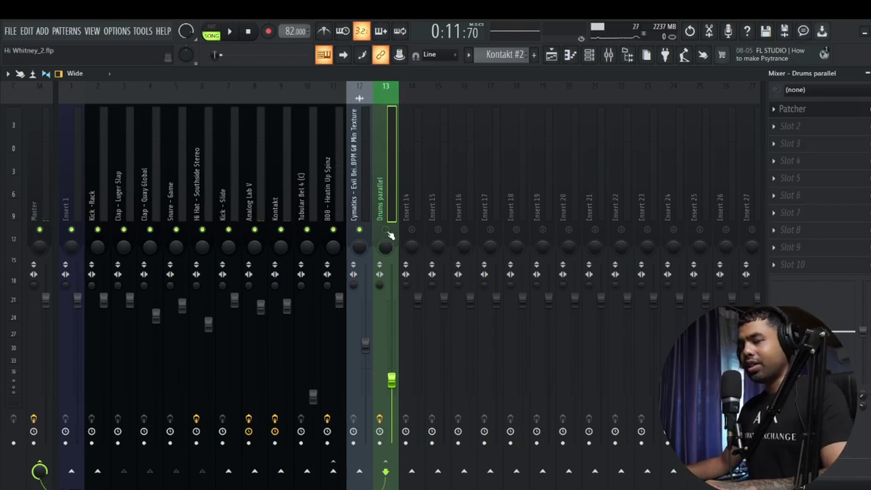
Compare the song with the Drums parallel track muted and unmuted
key(space)
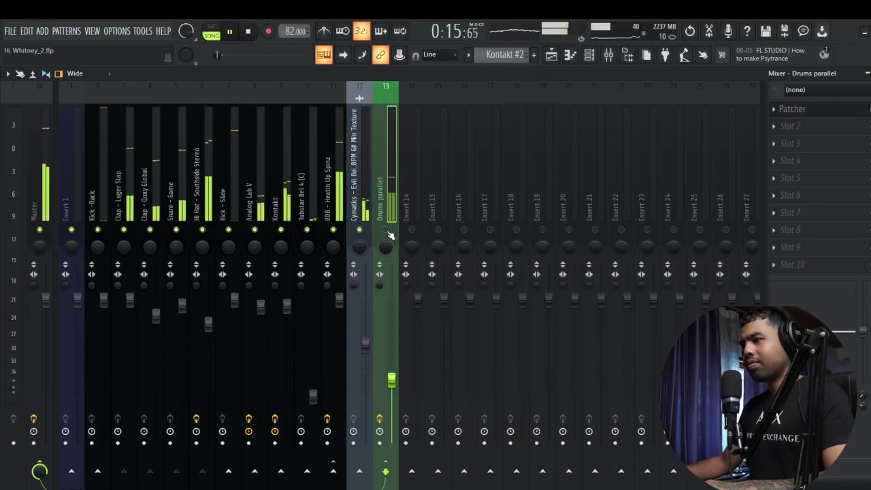
key(space)
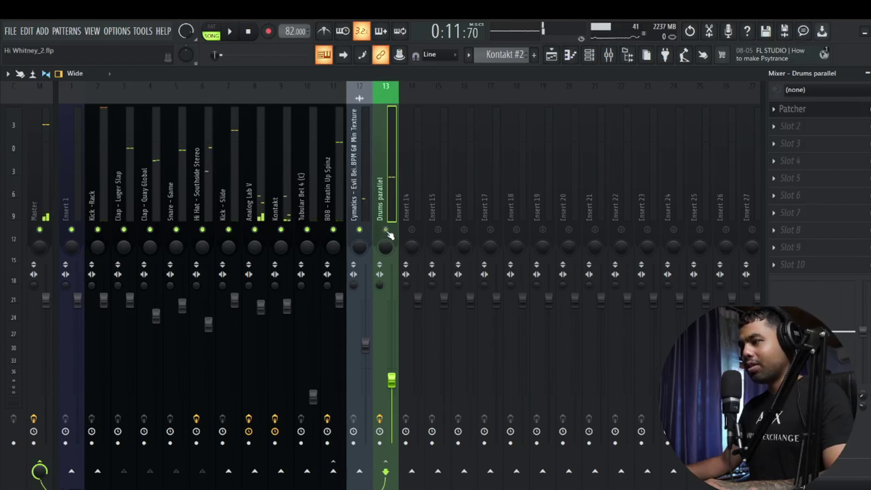
key(space)
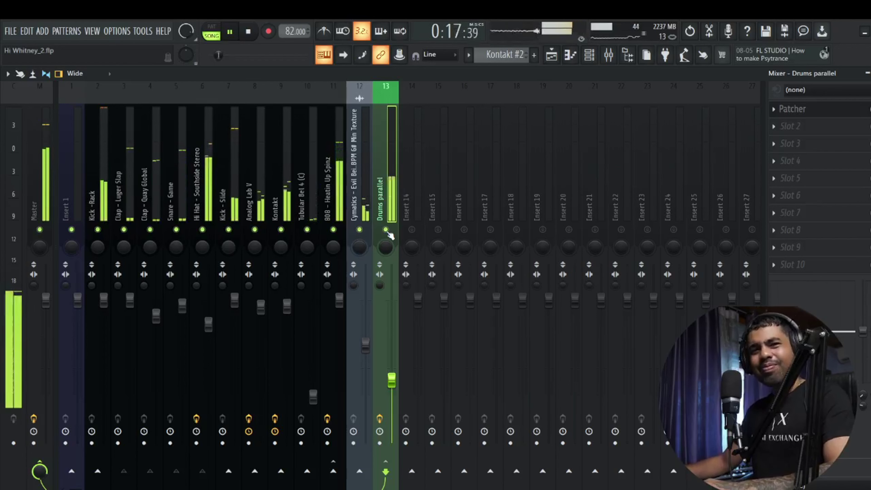
key(space)
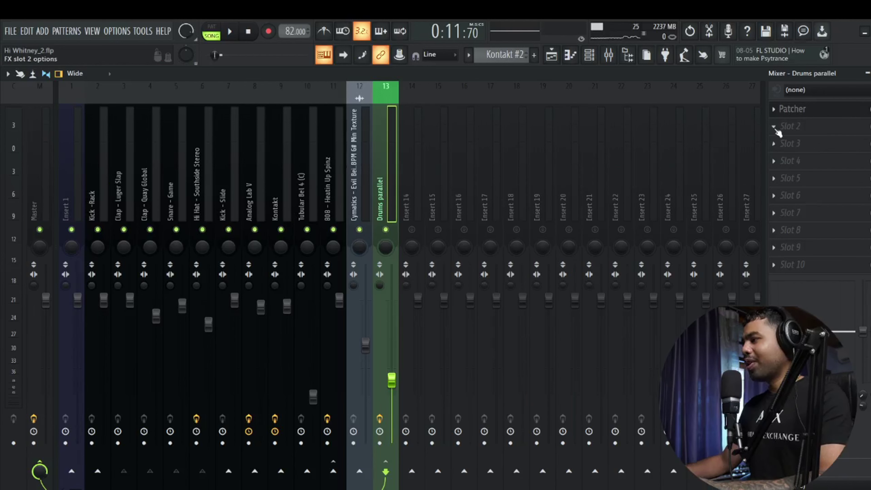
Reset the Drums parallel fader to its default and add a second Patcher in effect slot 2
right_click(396, 377)
click(419, 321)
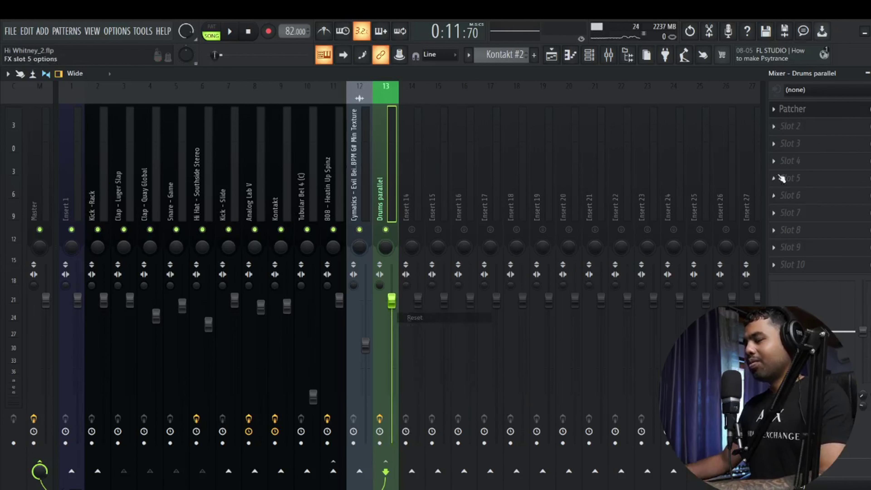
click(774, 127)
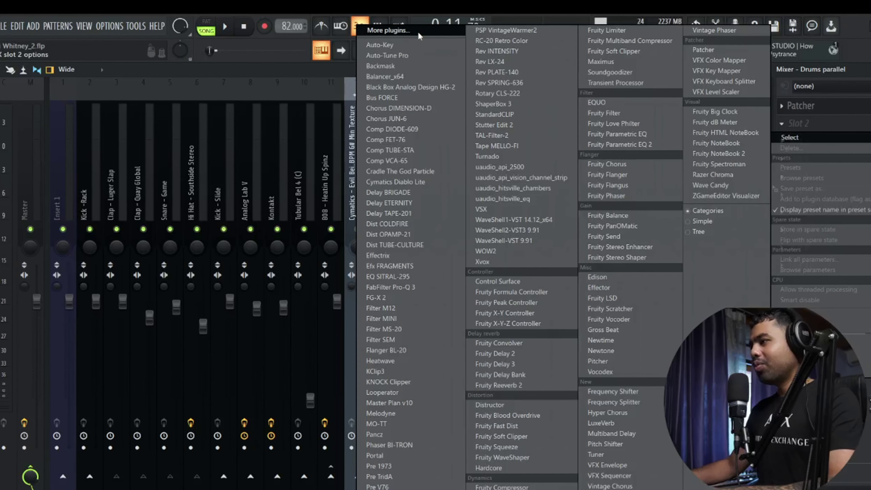
click(412, 35)
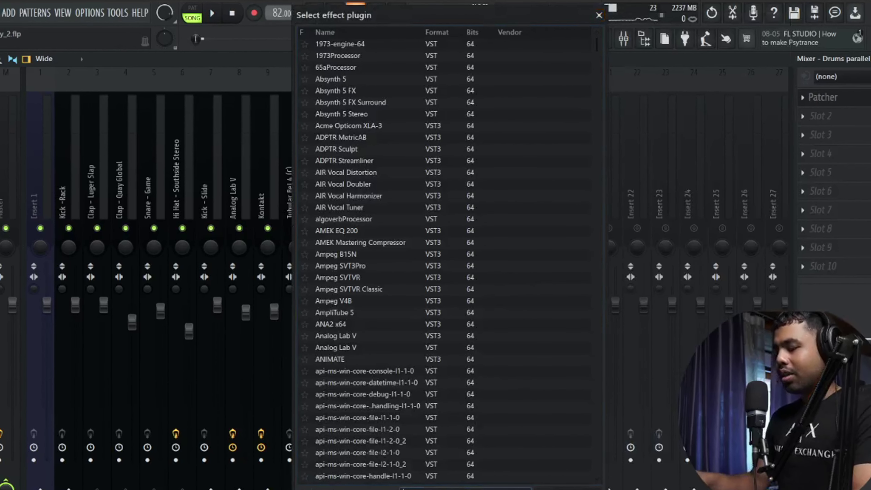
text(pacth)
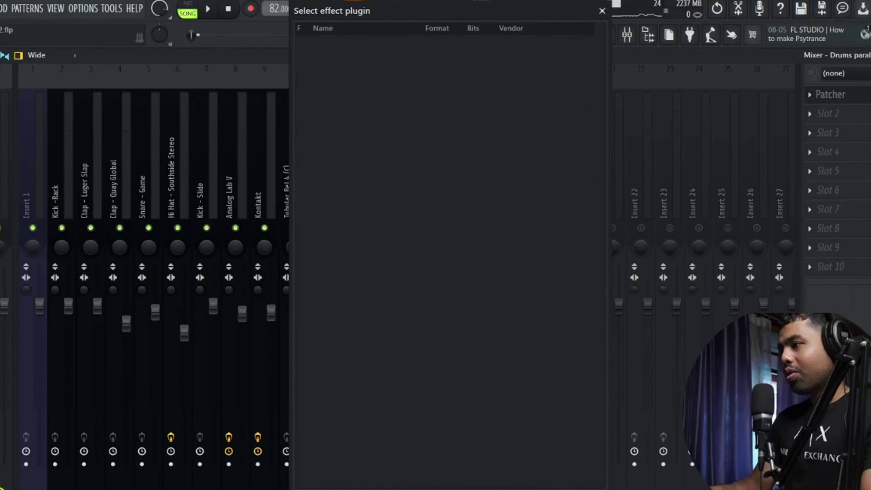
key(BackSpace)
key(BackSpace)
key(BackSpace)
text(tch)
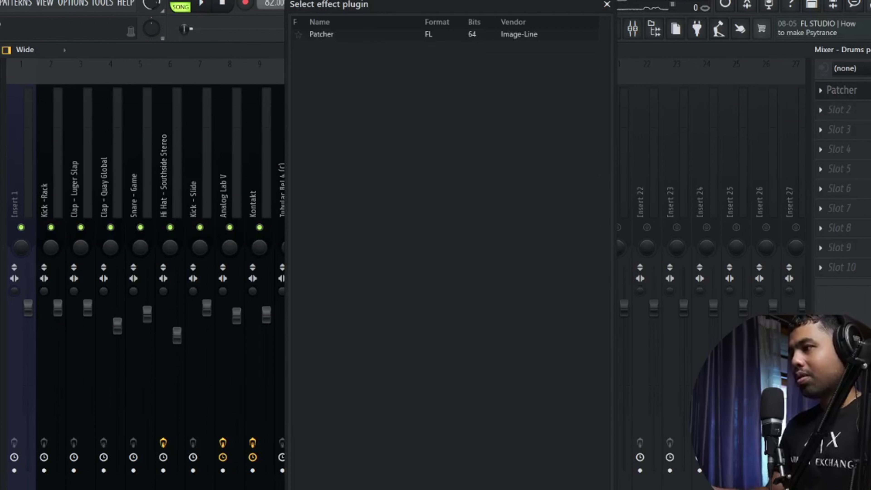
click(334, 39)
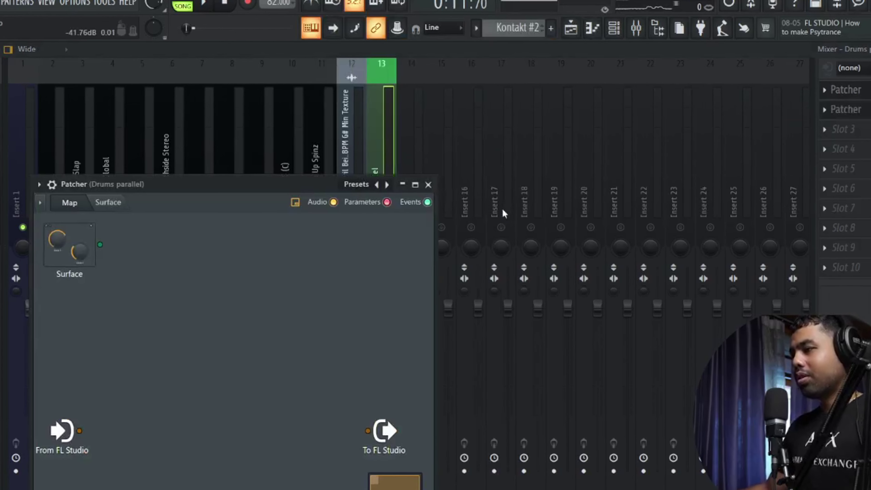
Load the 1KMB Compressor preset in the second Patcher and turn its knob to maximum
click(358, 185)
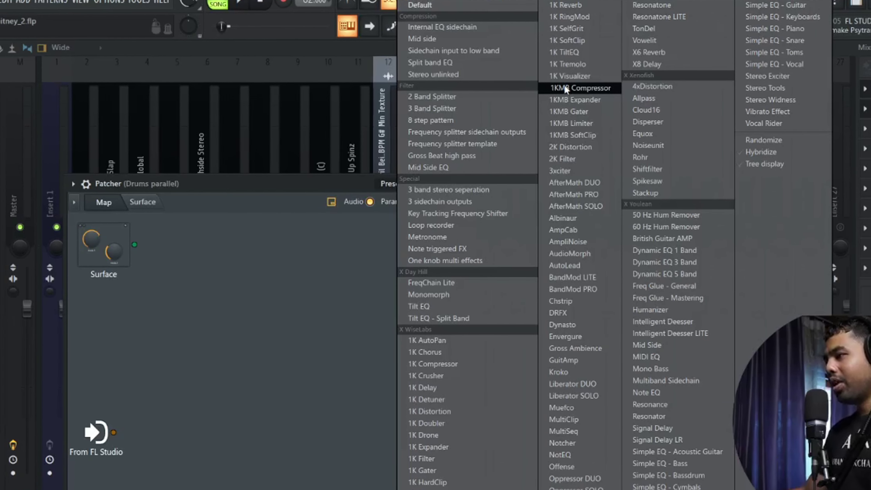
click(571, 87)
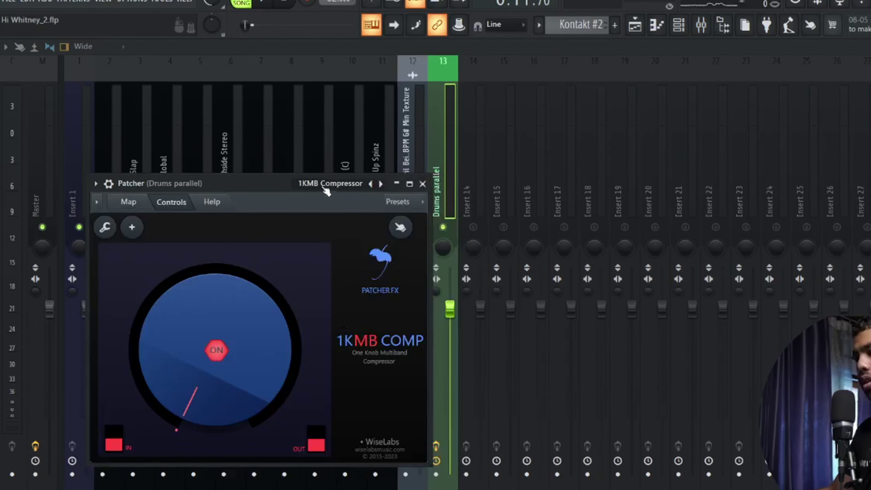
drag(329, 187, 679, 91)
drag(633, 304, 633, 194)
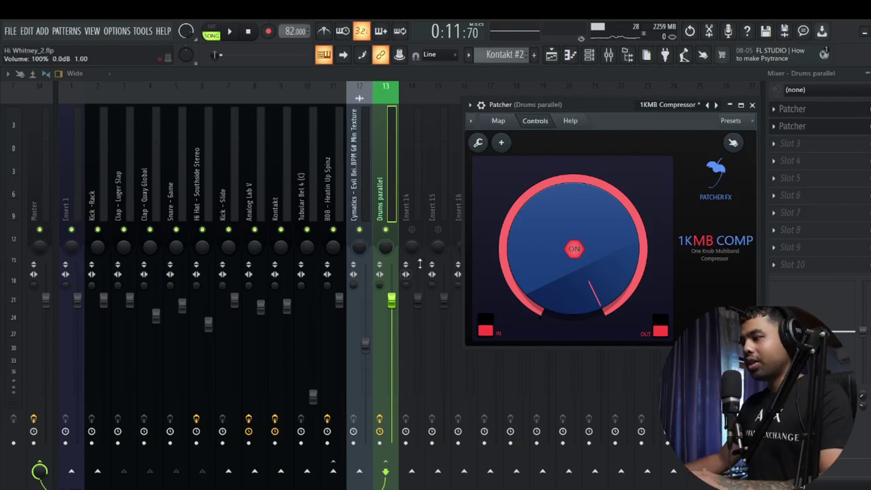
Silence the Drums parallel track, raise its fader to 41% (-15.6 dB) during playback, then mute it and stop the song
click(395, 195)
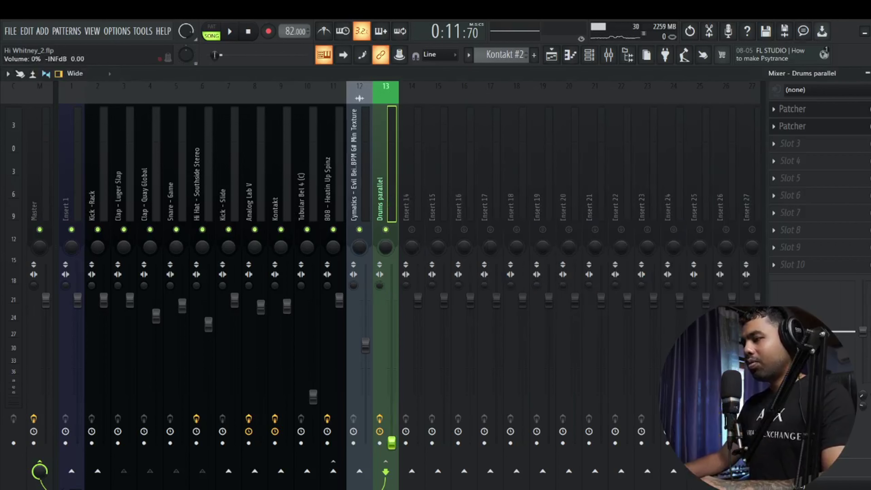
right_click(395, 447)
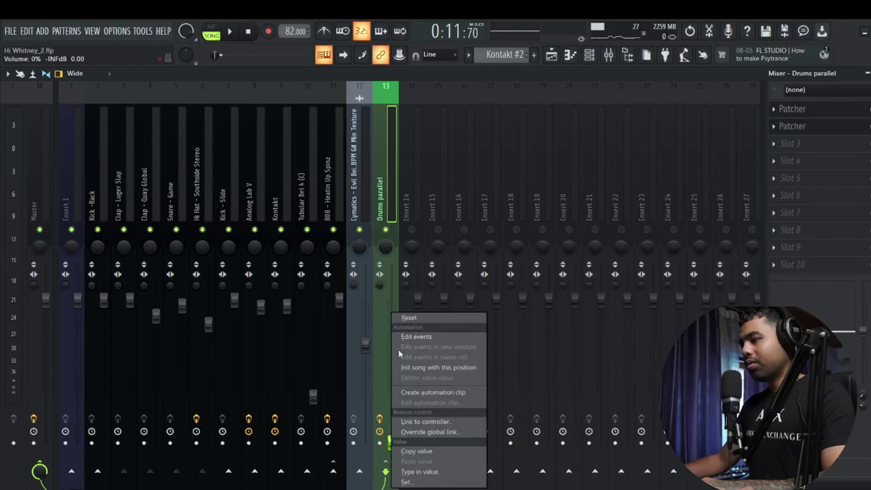
click(394, 196)
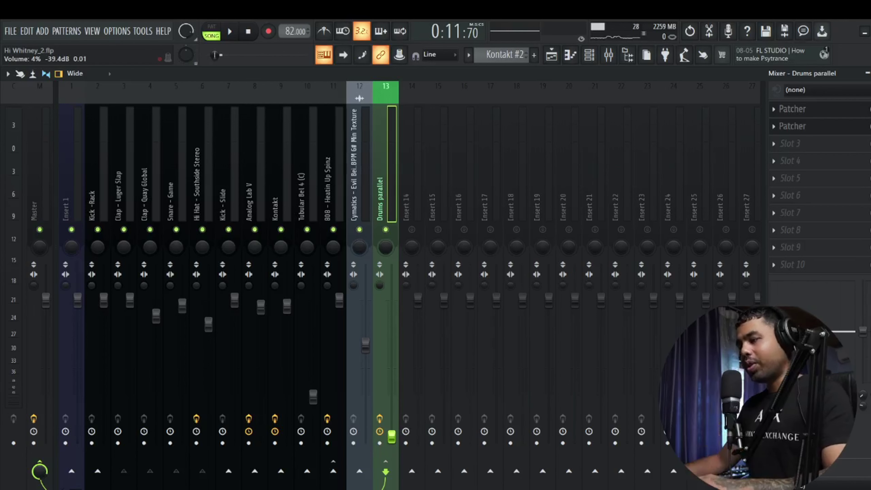
key(space)
drag(391, 442, 391, 376)
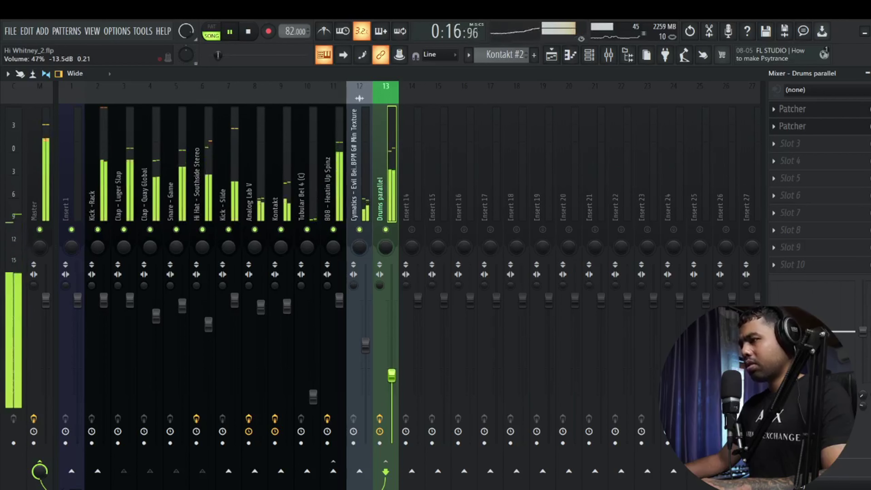
drag(391, 375, 392, 385)
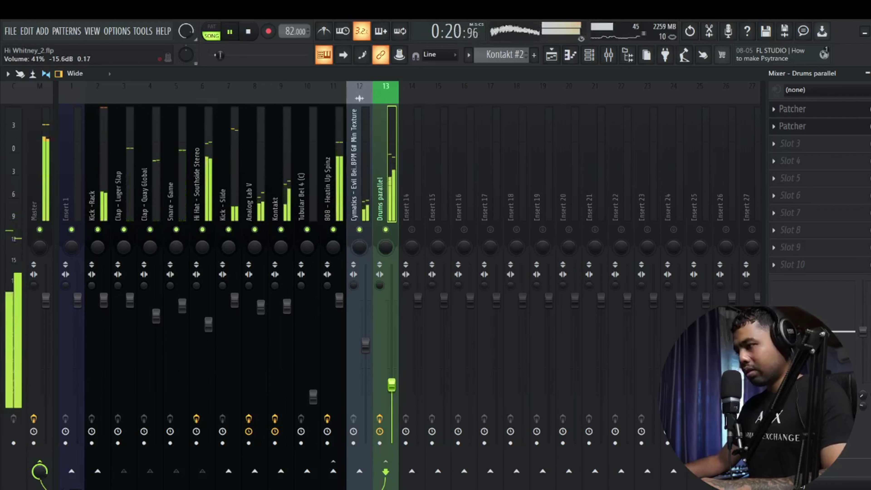
click(391, 235)
key(space)
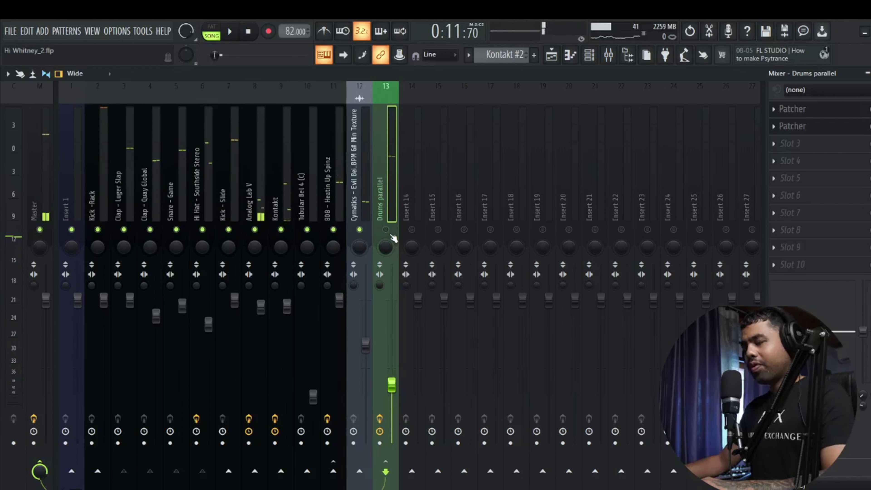
Play the same section with the Drums parallel track muted and again with it unmuted to judge its effect on the drums
key(space)
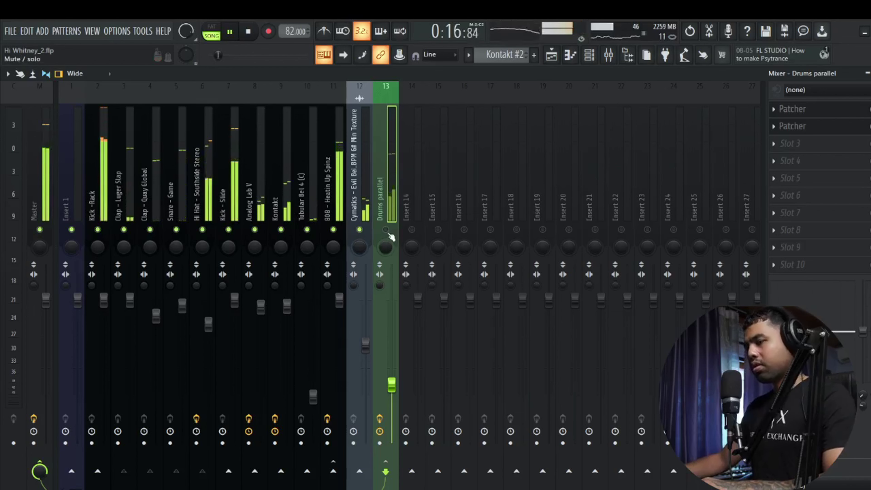
key(space)
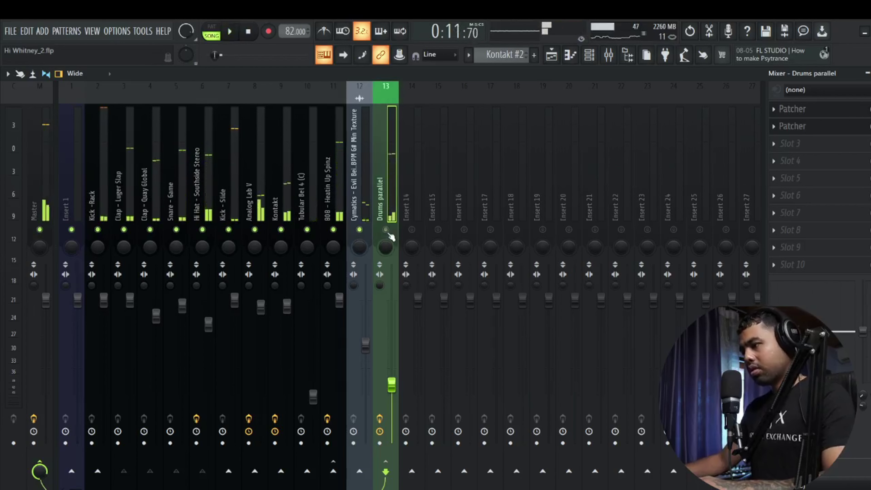
key(space)
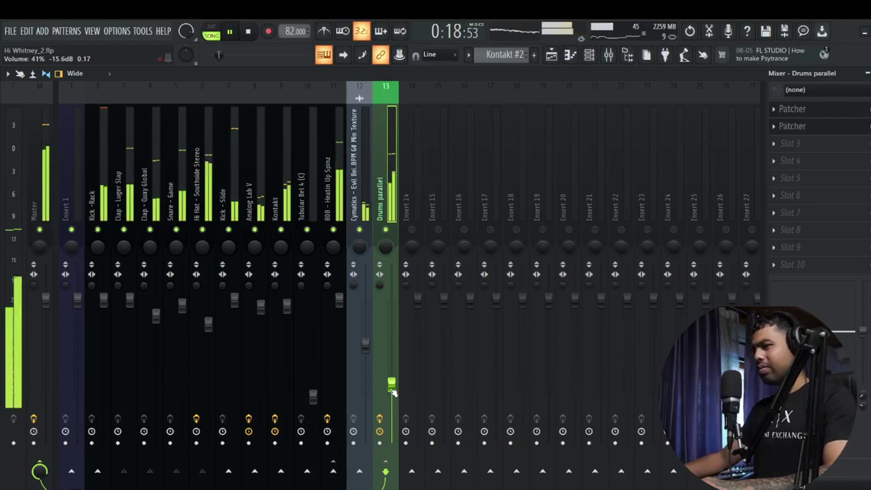
key(space)
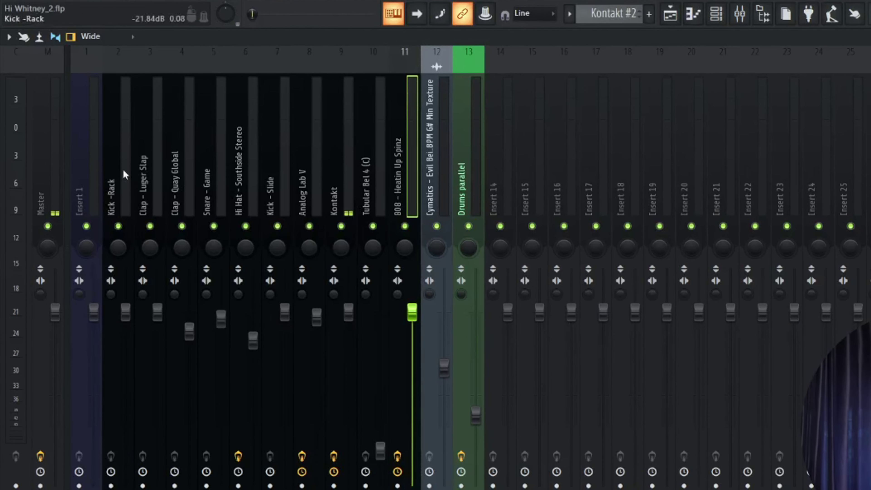
Add a Fruity Limiter in effect slot 5 of the 808 - Heatin Up Spinz track and move its window clear of the tracks
click(118, 172)
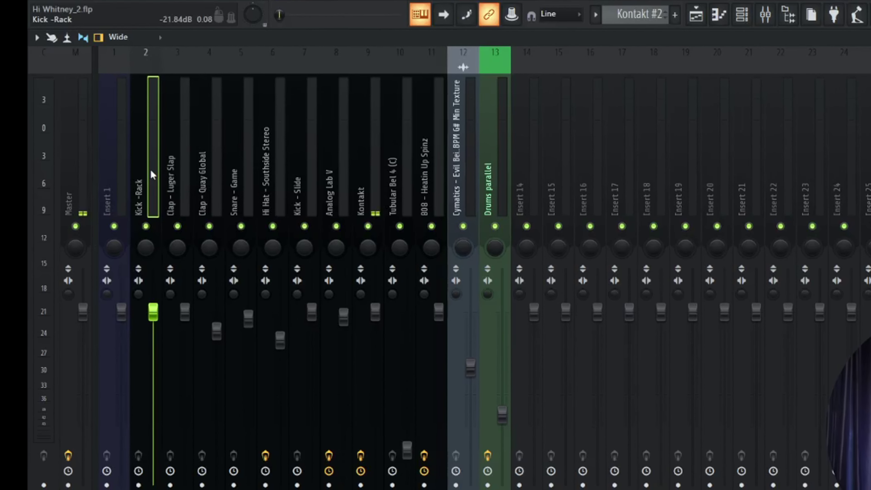
click(448, 182)
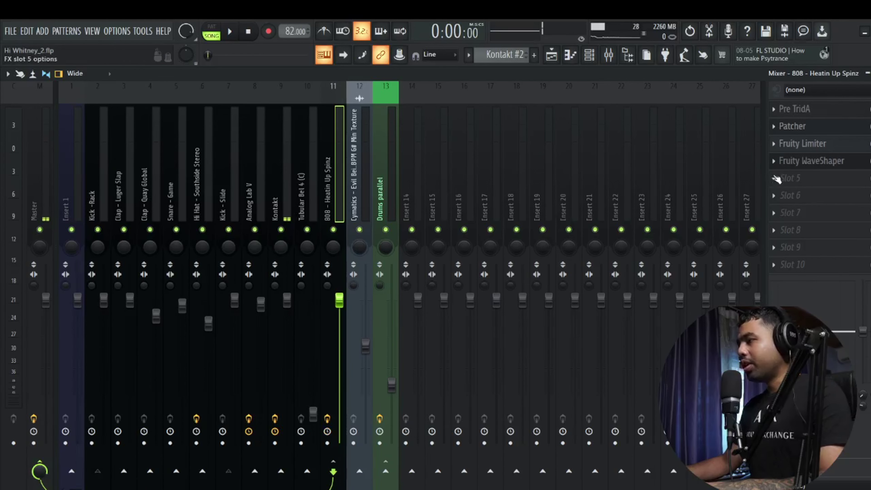
click(791, 178)
click(606, 34)
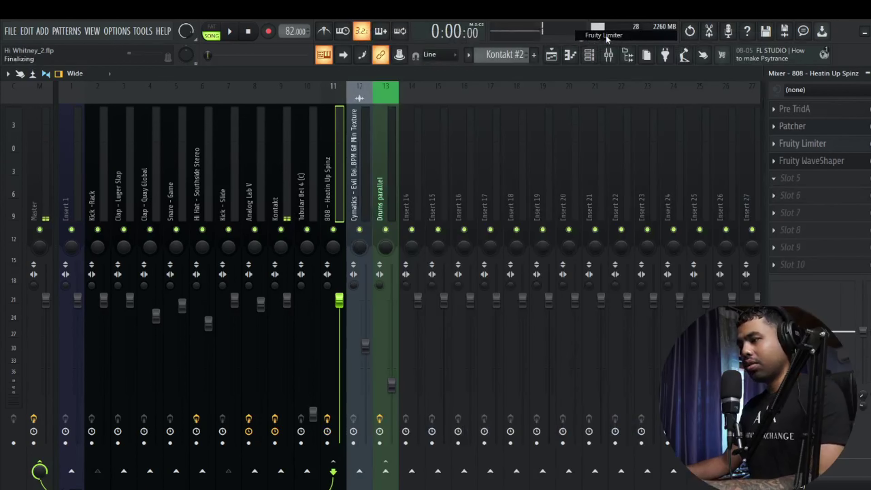
drag(274, 177, 582, 179)
Switch the new Fruity Limiter on the 808 to compressor mode and set Kick -Rack as its sidechain input
click(475, 353)
right_click(586, 352)
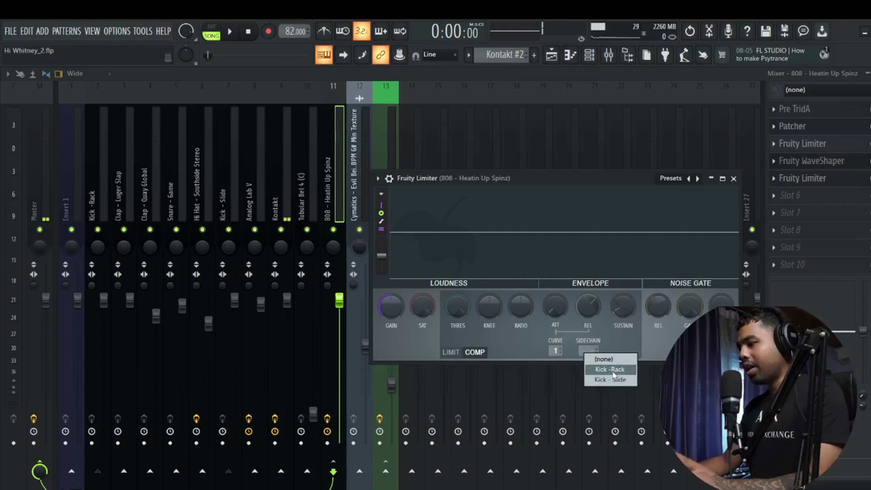
click(613, 372)
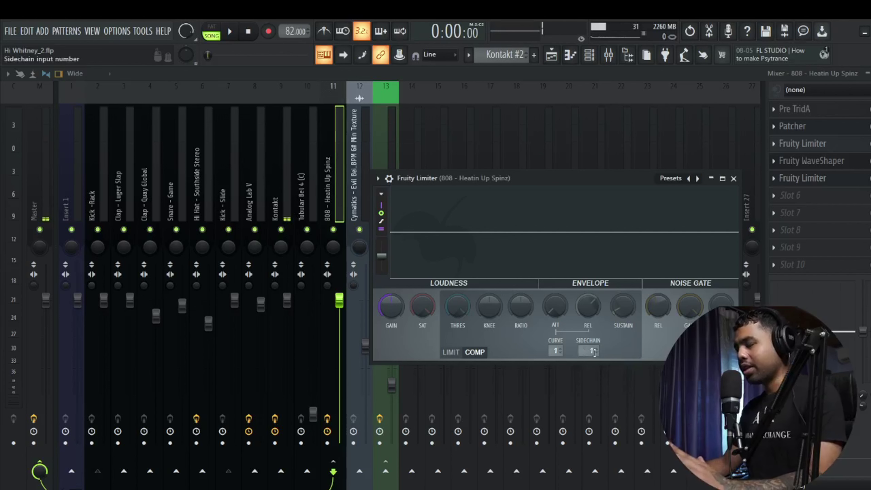